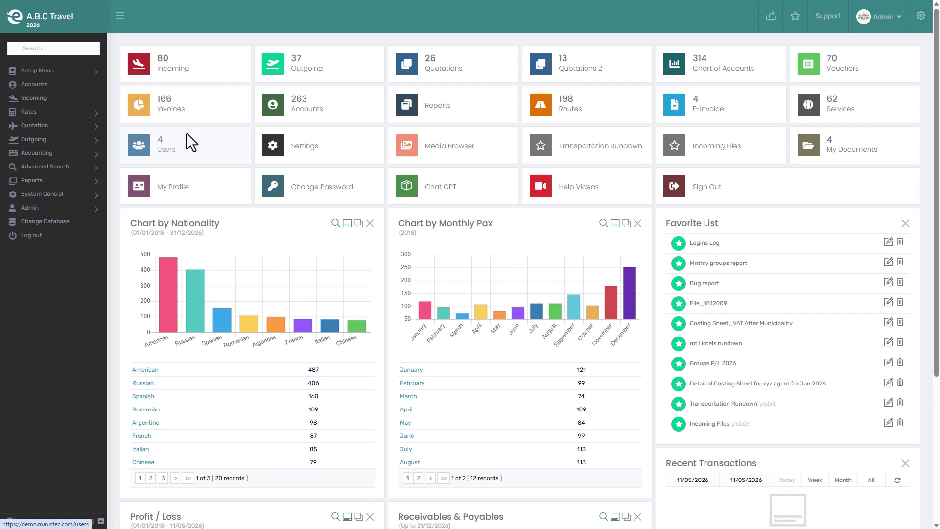
Expand System Control in the dashboard sidebar to show its options, including User Permissions.
click(56, 195)
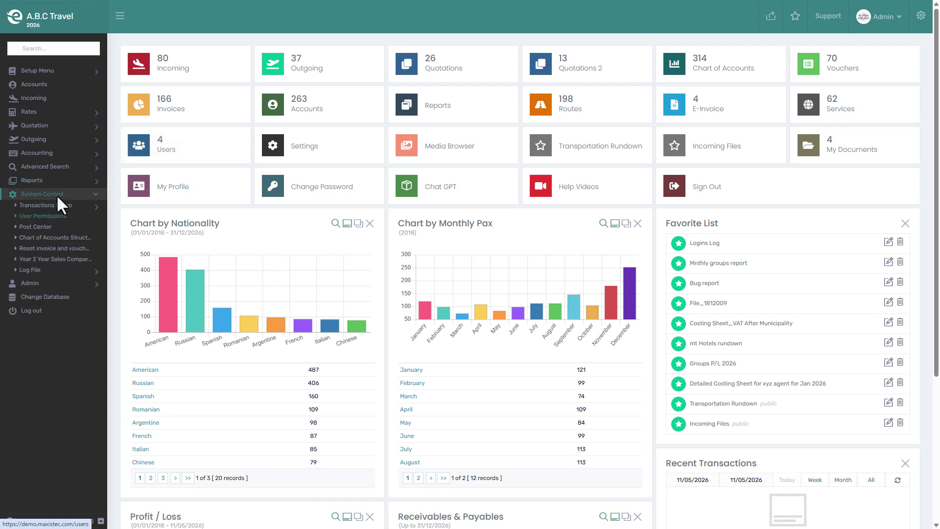
Open User Permissions and view the Admin, second and third users' records in turn.
click(46, 216)
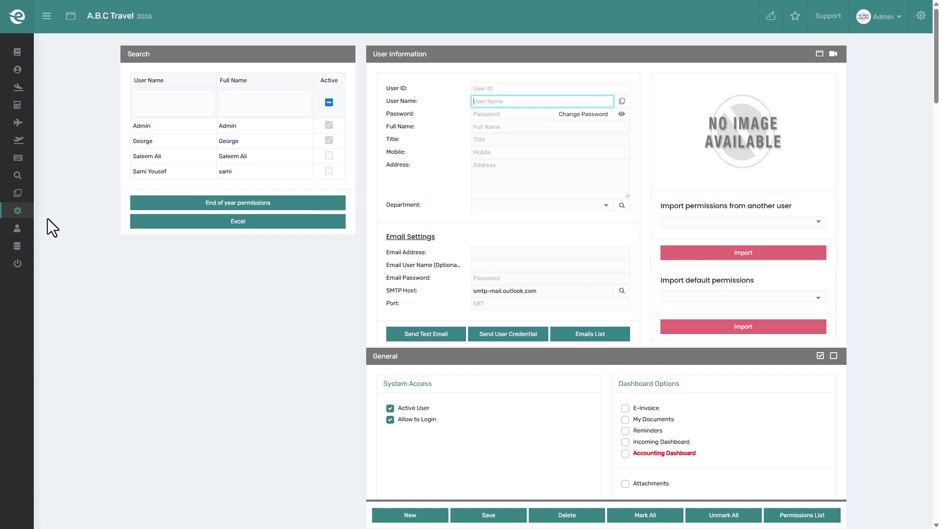
click(239, 126)
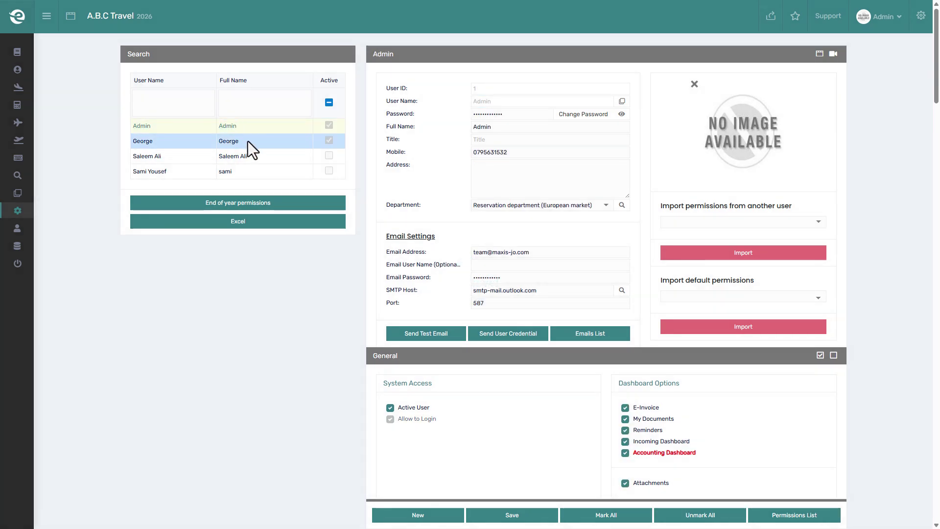
click(247, 141)
click(251, 157)
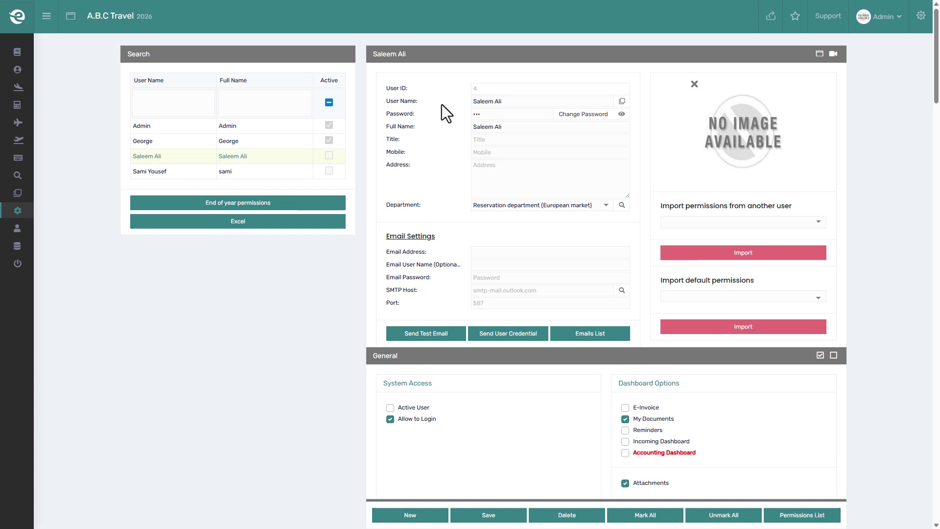
Create a new user with a username, saved password, suggested full name and title Accounting manager, then save.
click(410, 515)
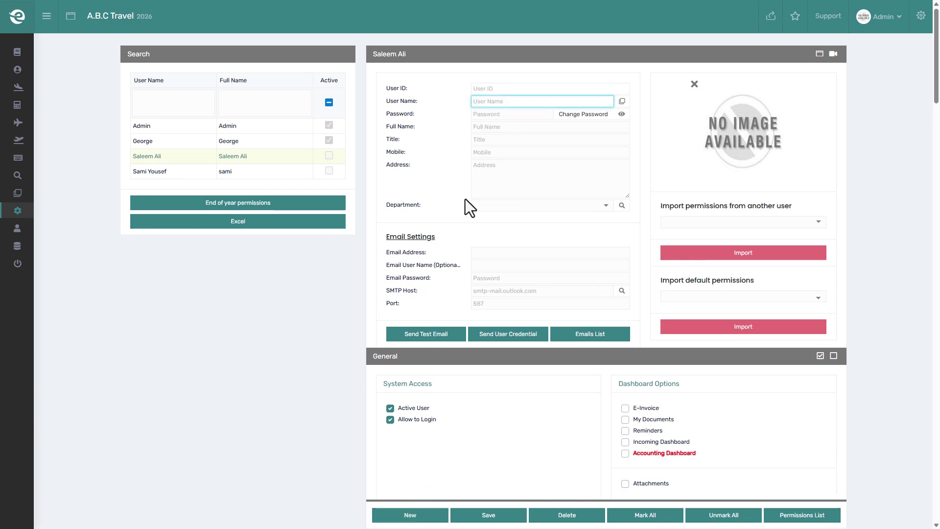
text(John)
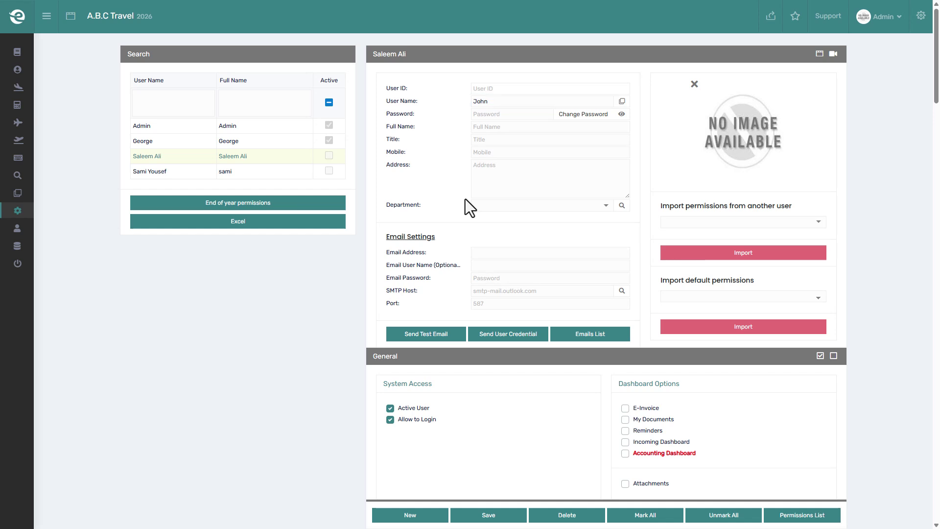
click(507, 116)
key(ctrl+v)
click(624, 117)
click(592, 126)
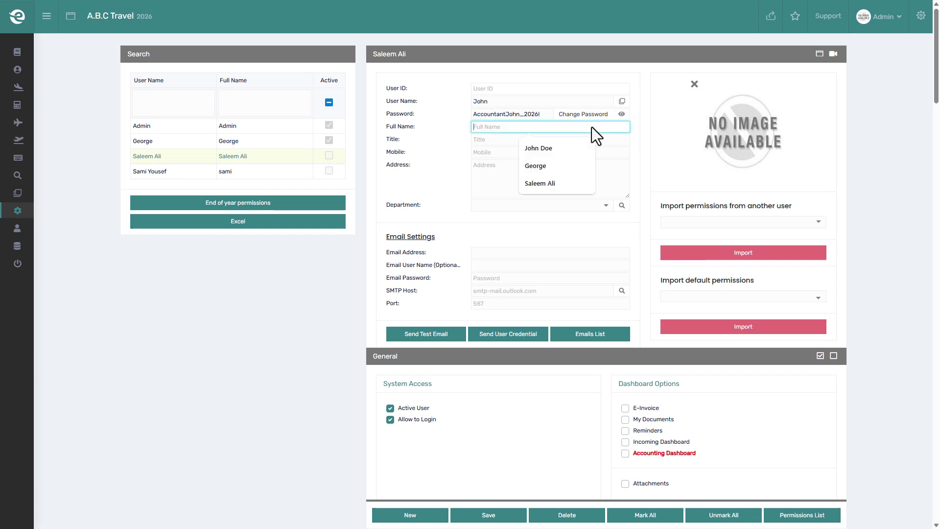
click(563, 146)
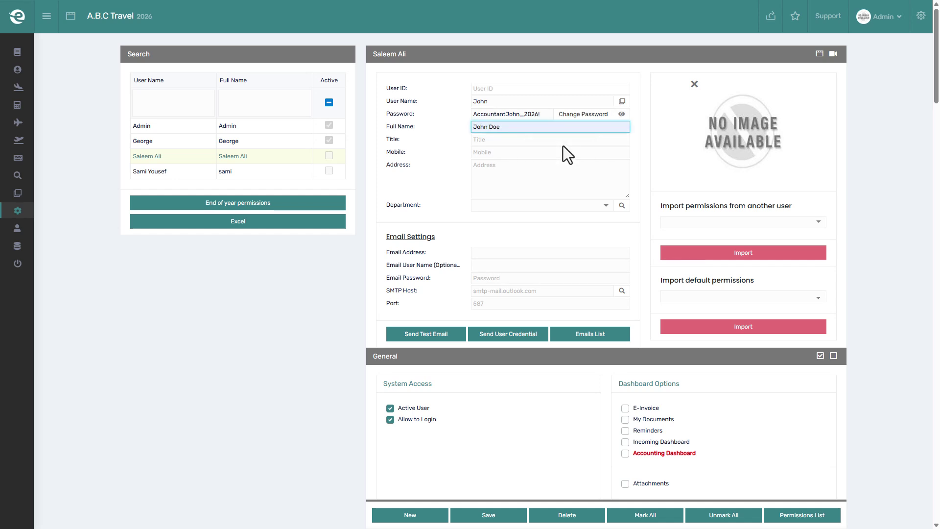
click(562, 145)
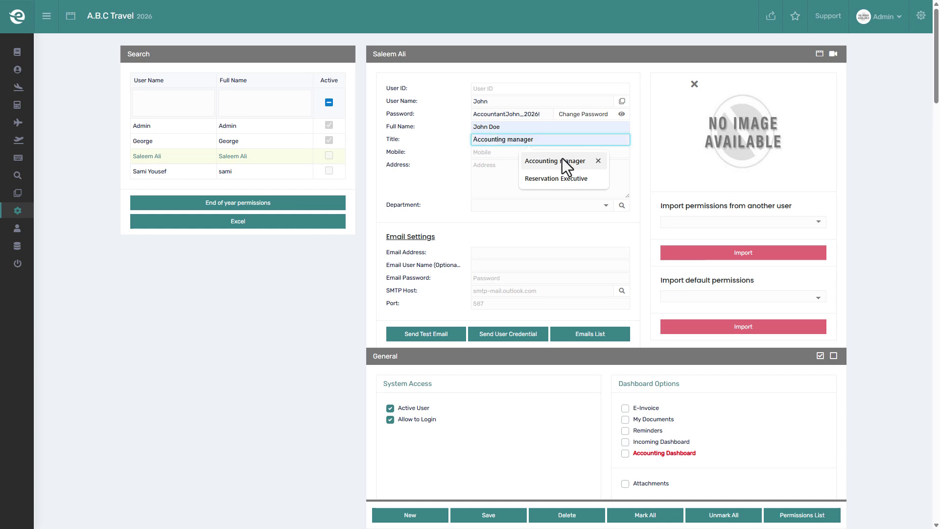
click(562, 158)
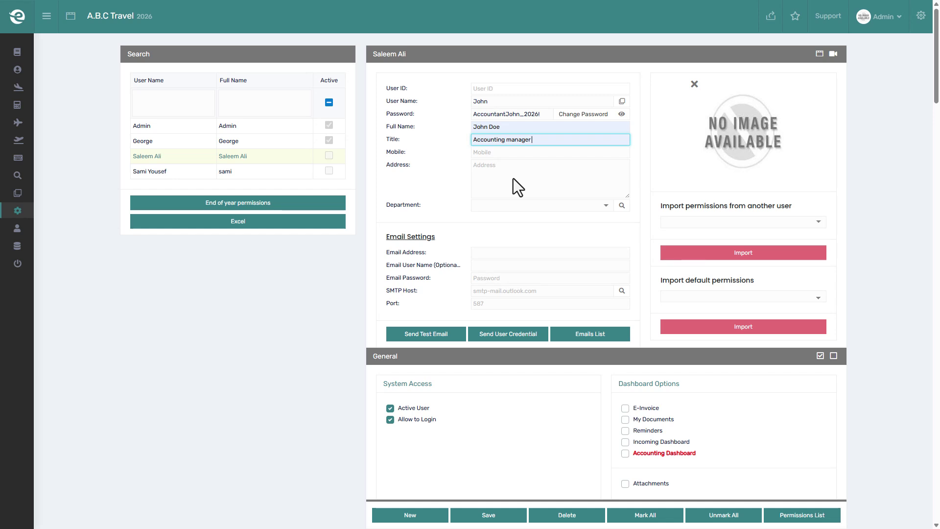
click(488, 515)
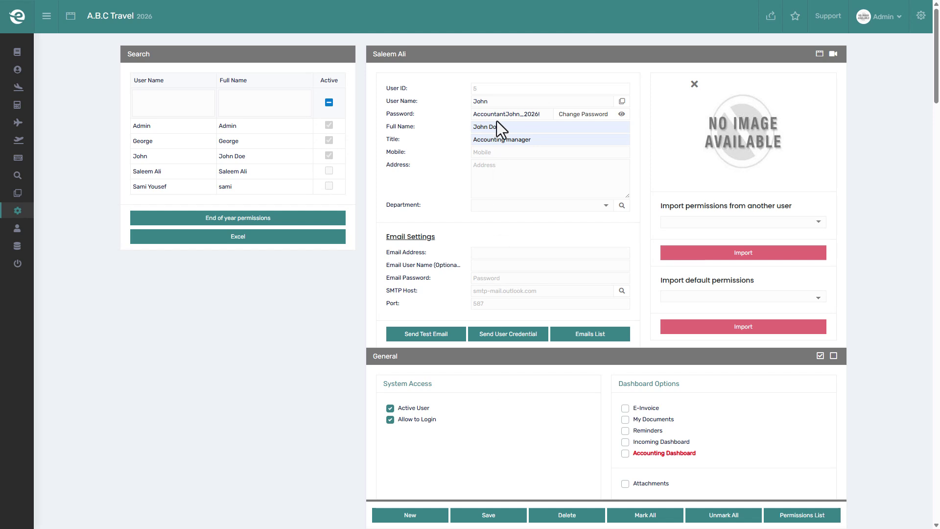
Reload the page and upload the demo avatar photo as the new user's profile picture.
click(497, 90)
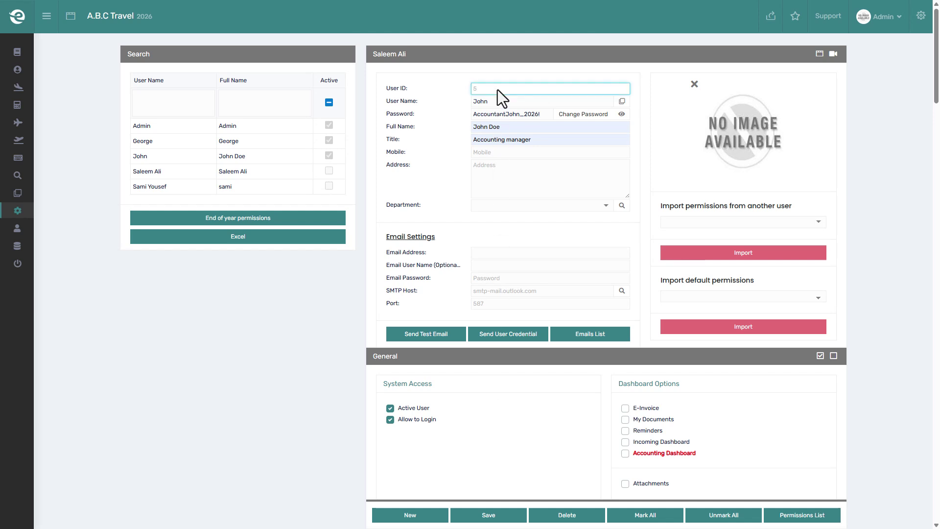
key(F5)
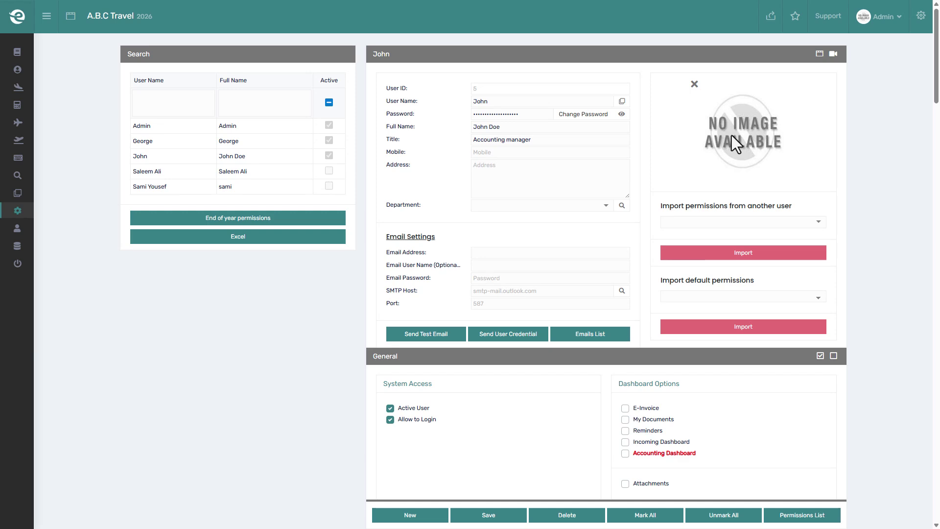
click(732, 136)
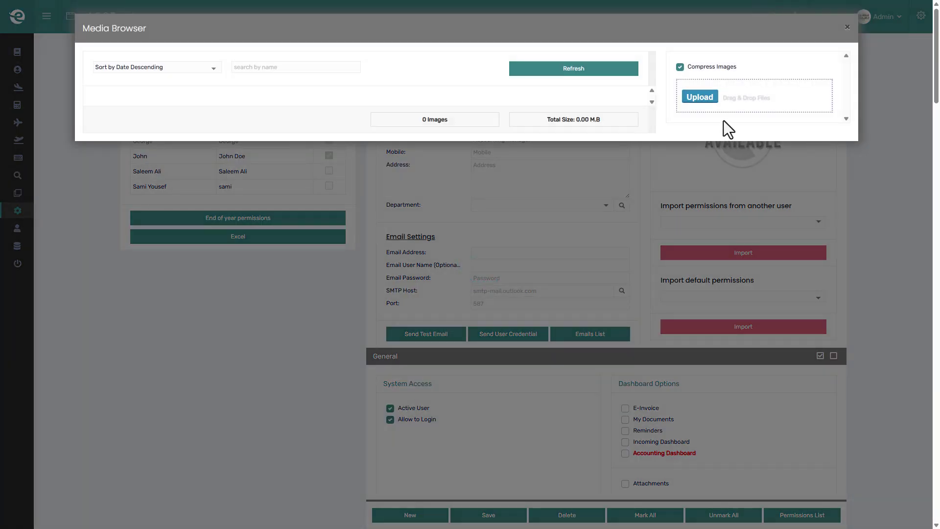
click(709, 96)
click(299, 255)
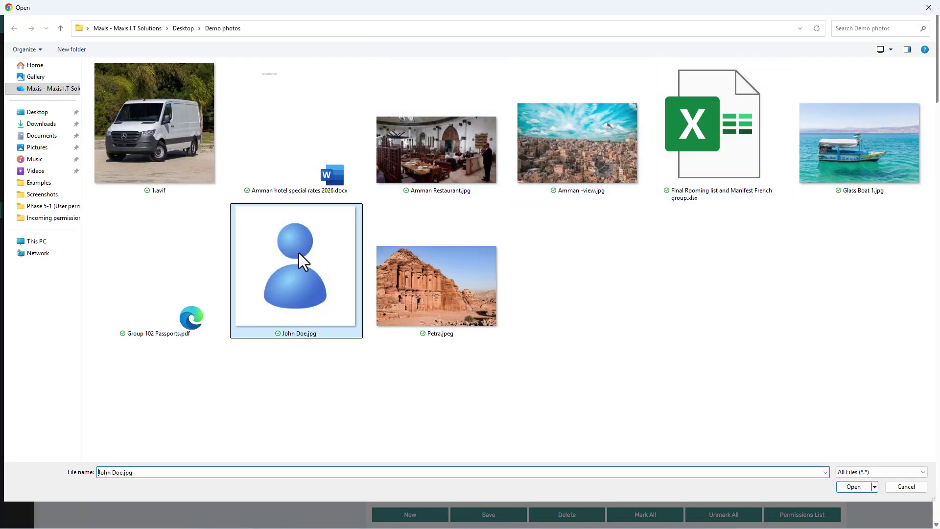
click(847, 490)
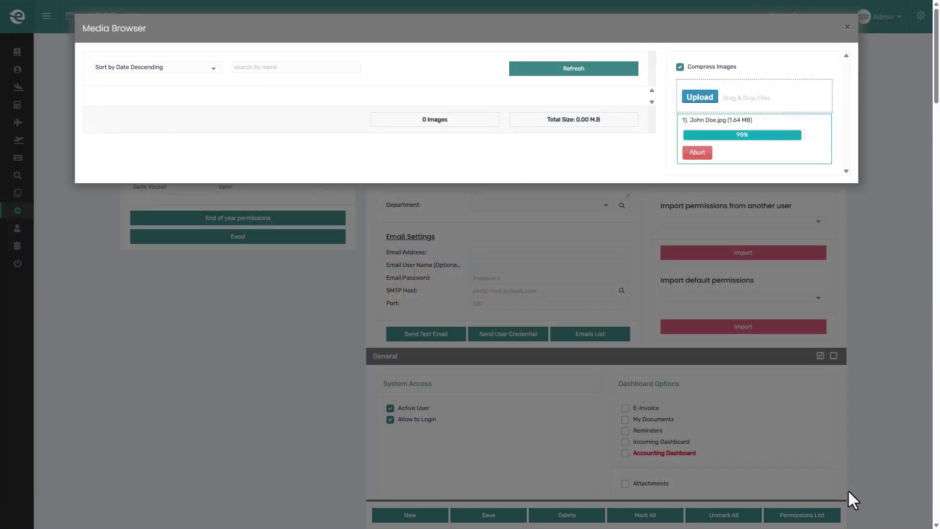
click(160, 133)
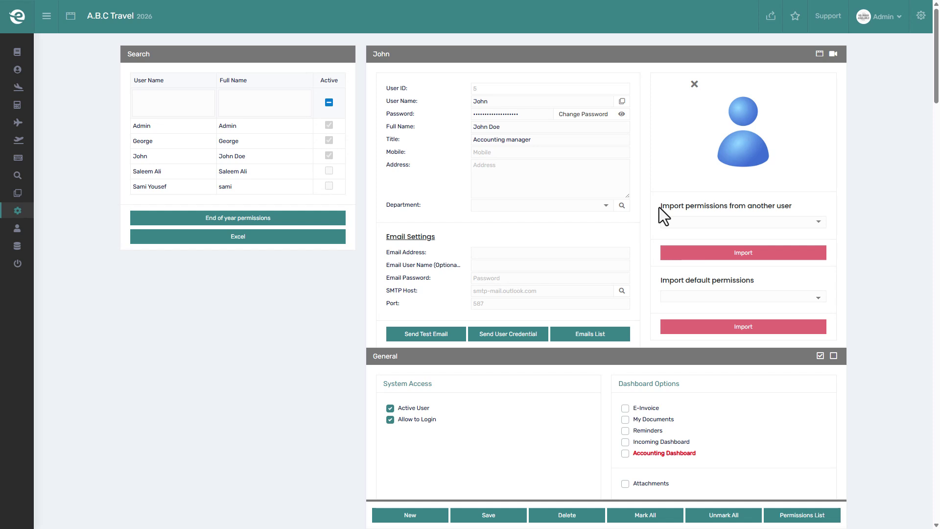
Import the Accounting Manager default permission set into the user and save.
click(819, 223)
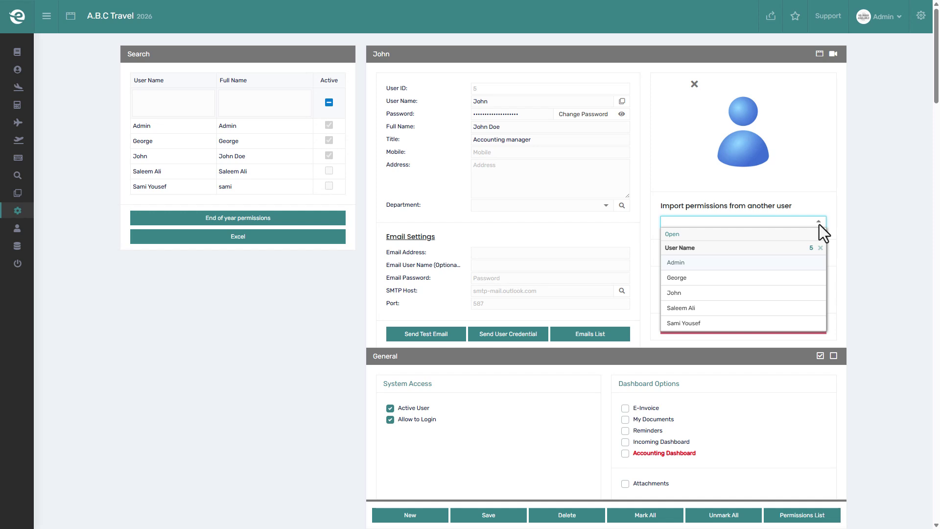
click(822, 225)
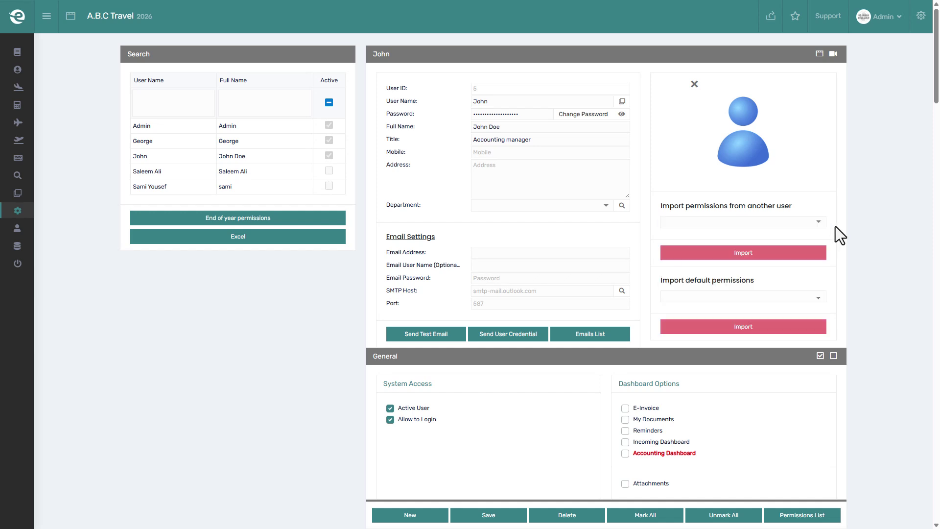
click(815, 297)
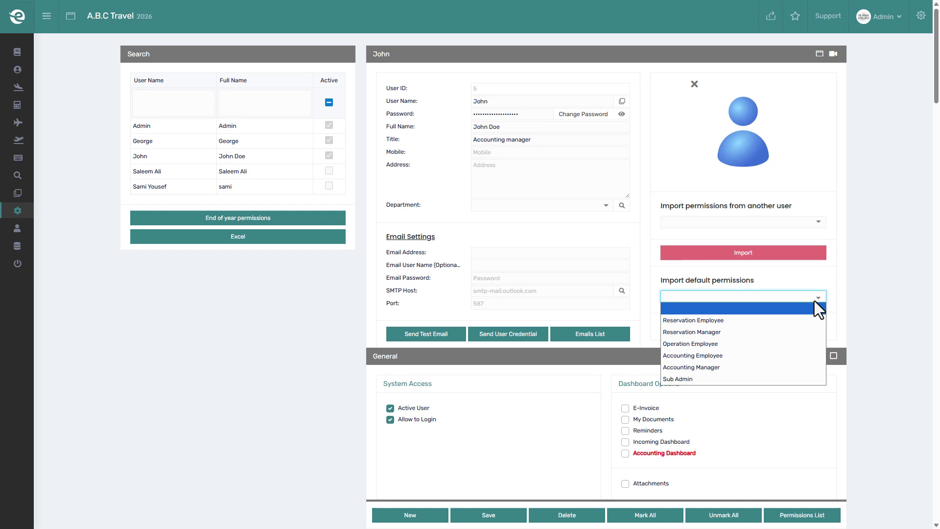
click(785, 368)
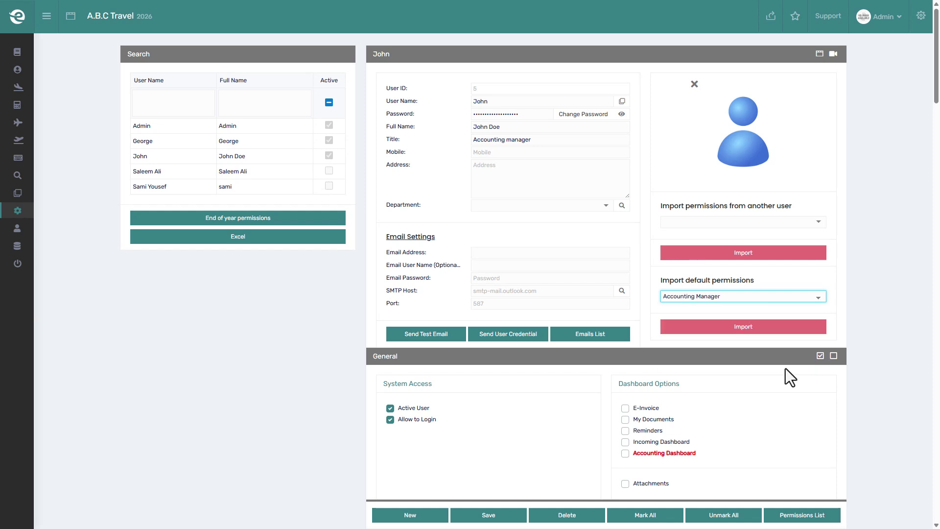
click(769, 327)
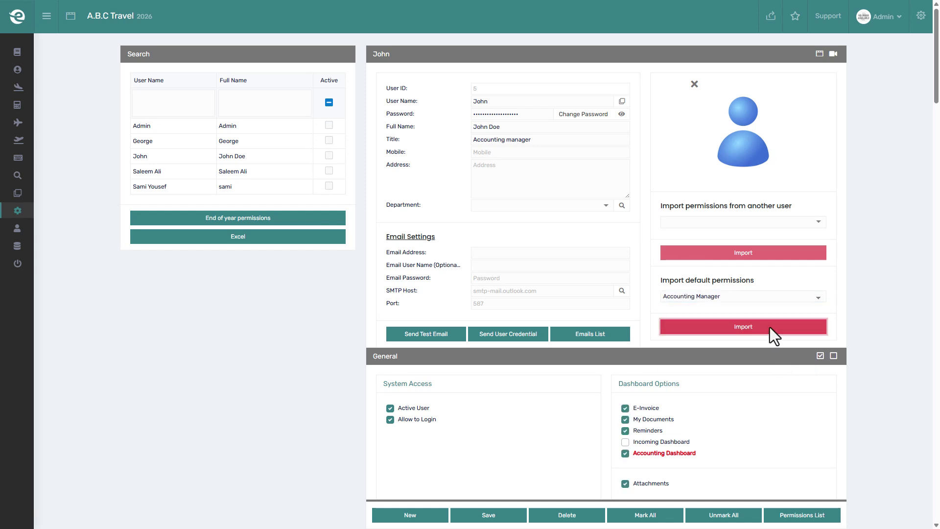
click(474, 516)
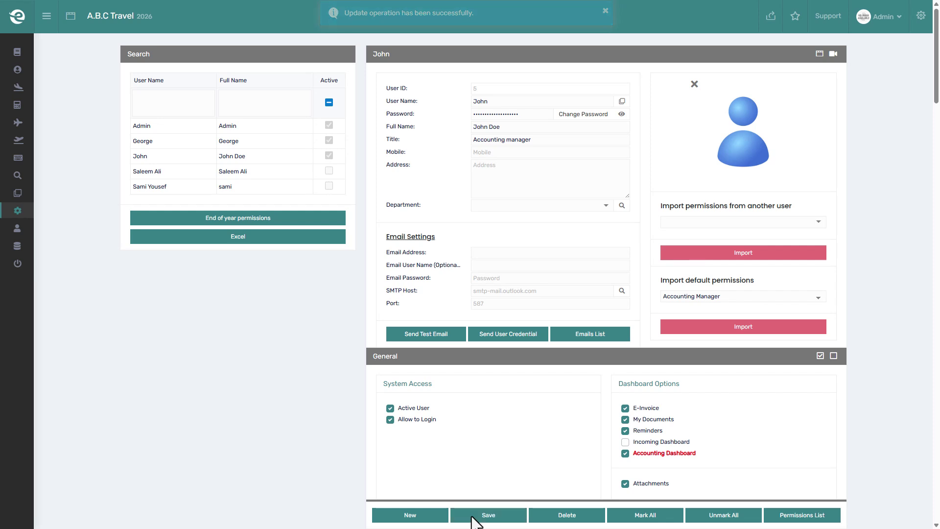
Enter the user's email address and password, choose the Microsoft SMTP host, save, and email the credentials.
click(530, 253)
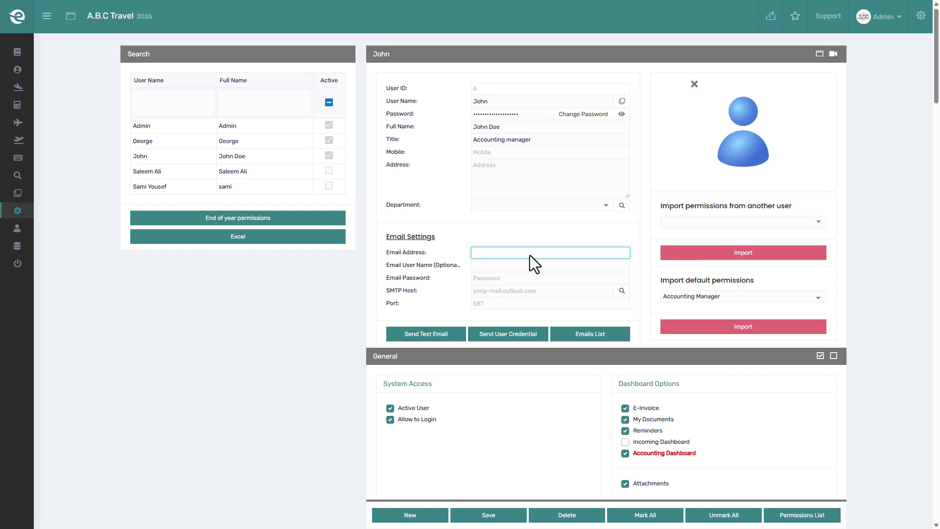
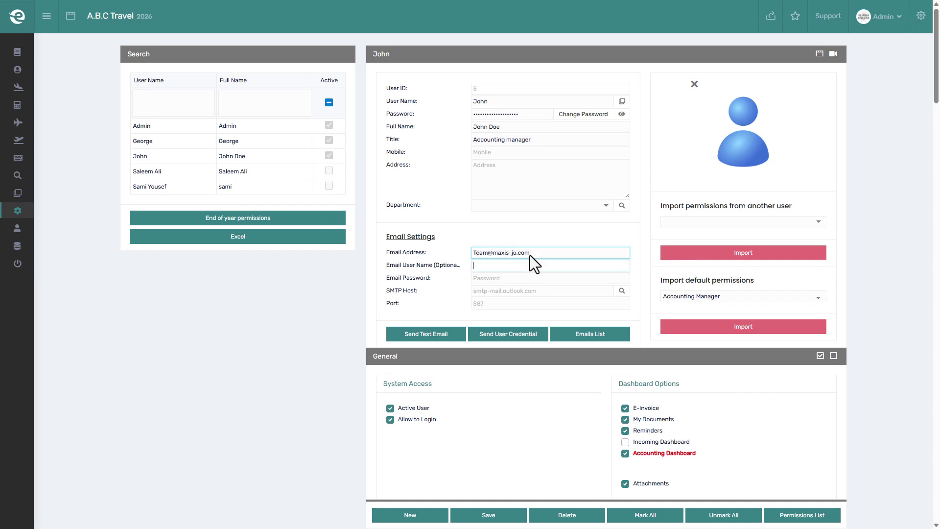
key(Tab)
key(Tab)
text(*********)
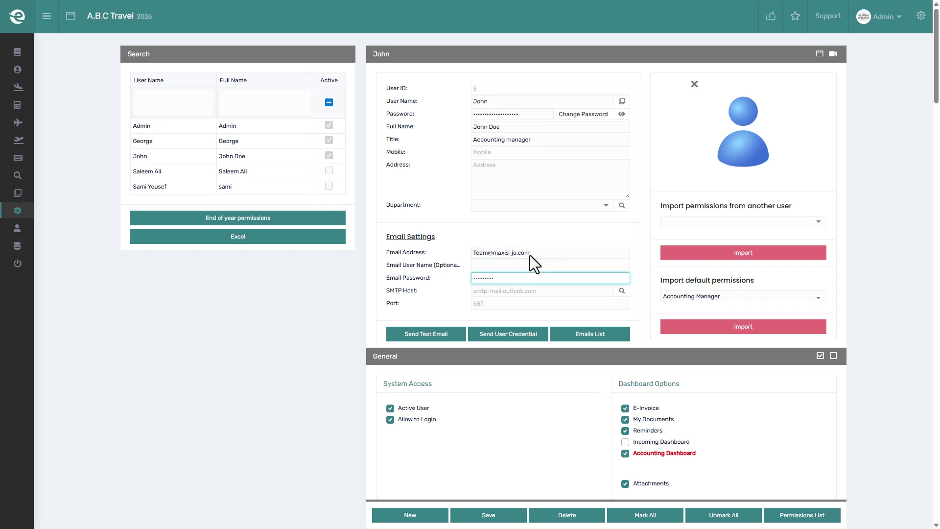
click(621, 291)
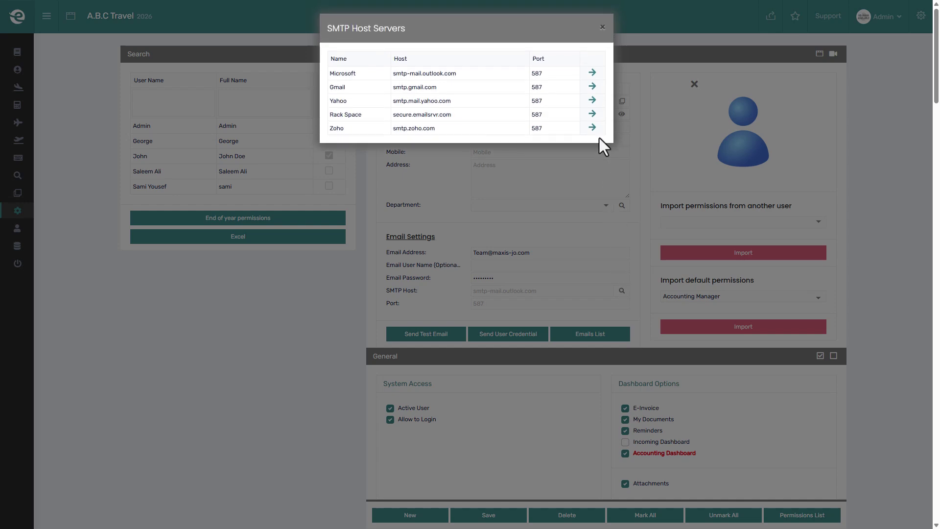
click(589, 73)
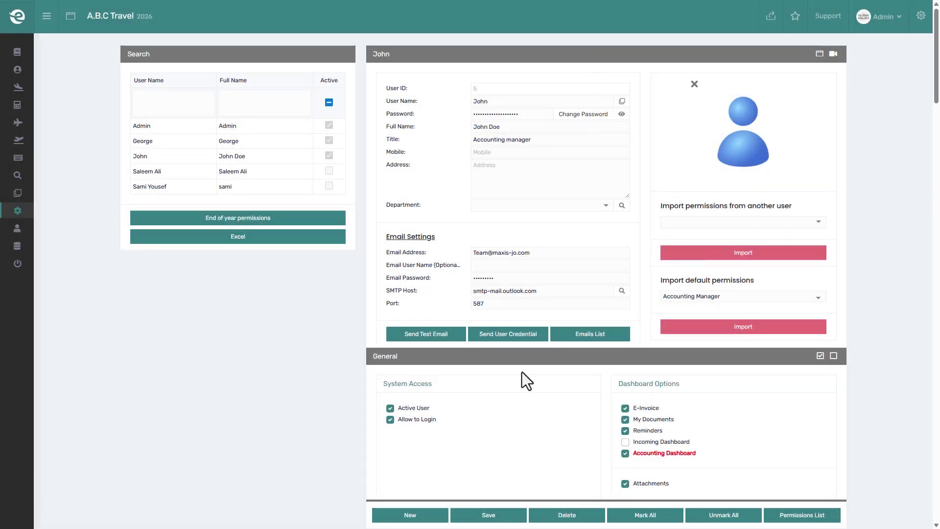
click(489, 514)
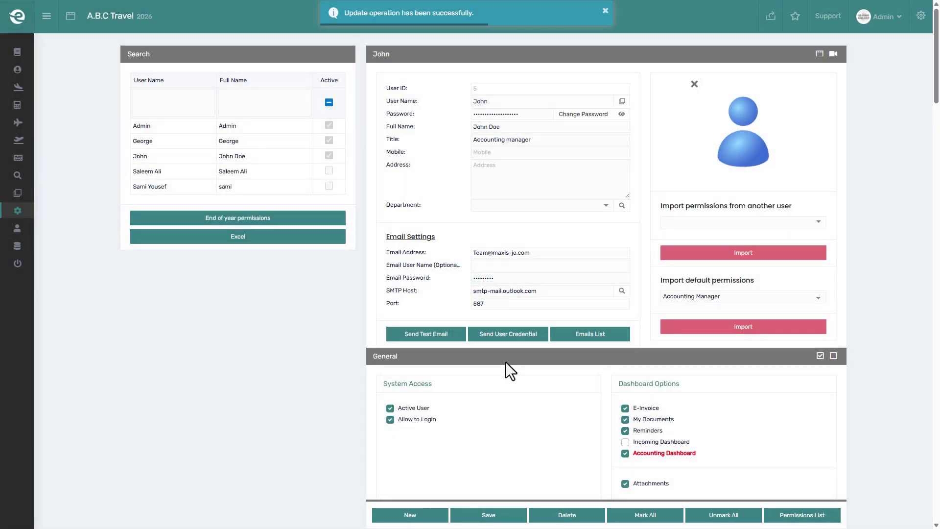
click(508, 336)
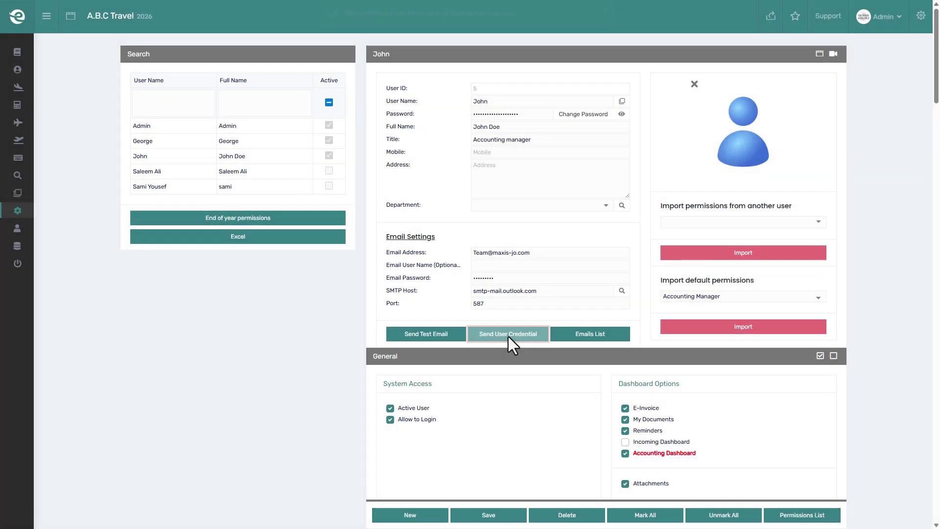
Under Accounts, grant Account Profile with Add, Save and Delete, and save.
scroll(508, 337, down, 2)
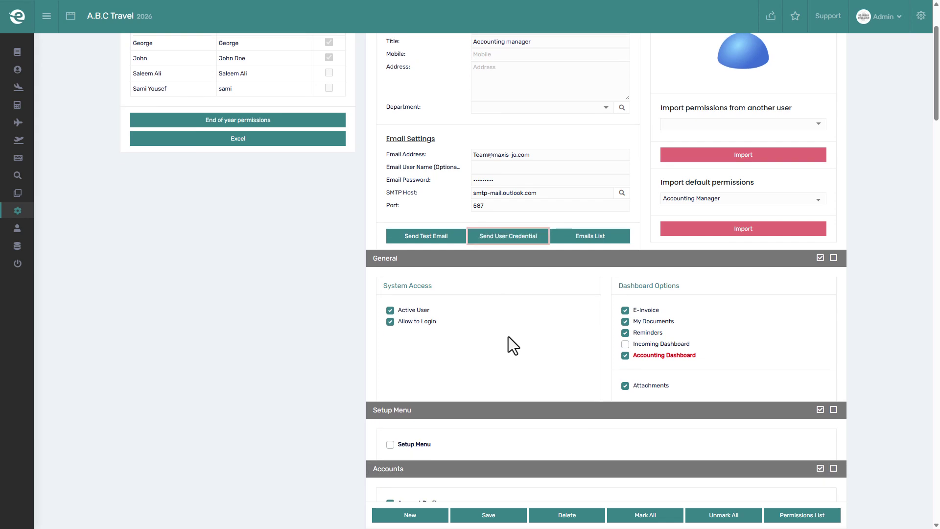
scroll(508, 337, down, 4)
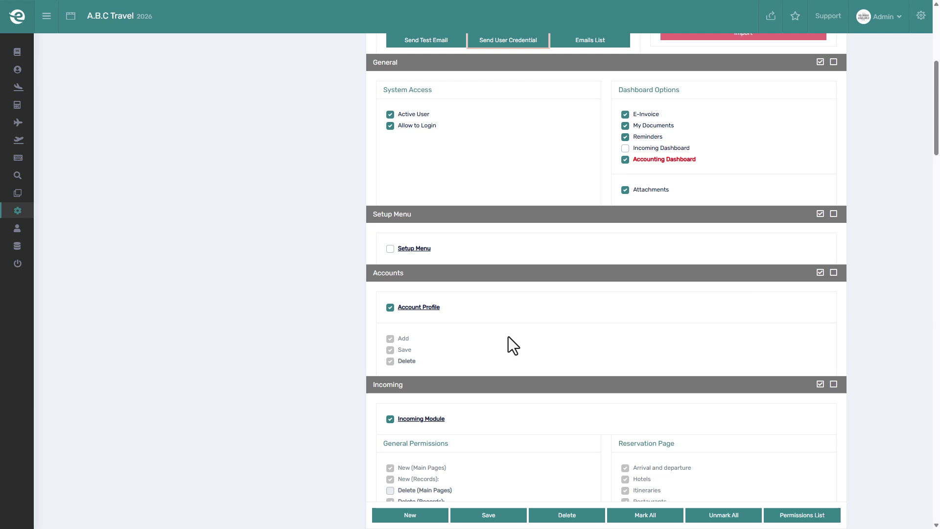
click(424, 311)
click(424, 310)
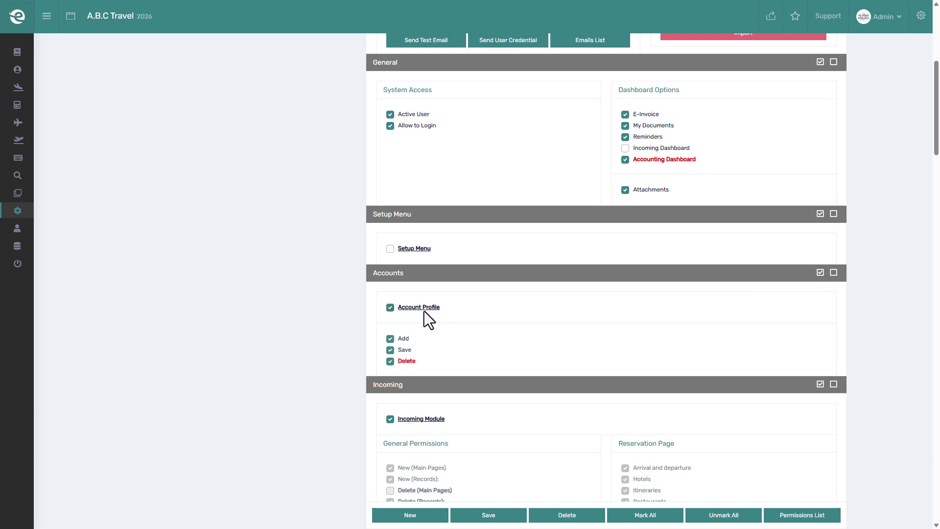
click(424, 311)
click(407, 307)
click(489, 515)
scroll(493, 332, up, 2)
scroll(493, 331, up, 2)
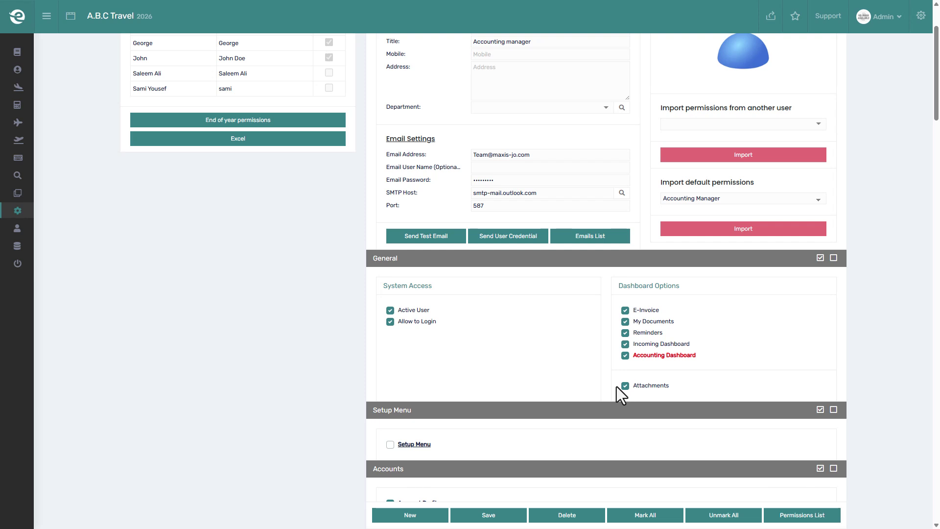
Tick the Setup Menu permission and save, leaving it ticked after toggling it off and on.
scroll(615, 386, down, 3)
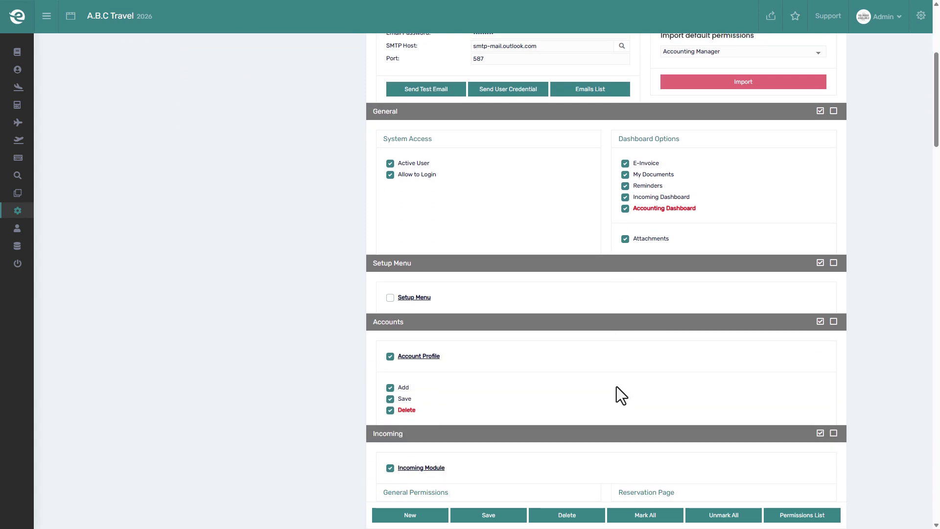
click(399, 297)
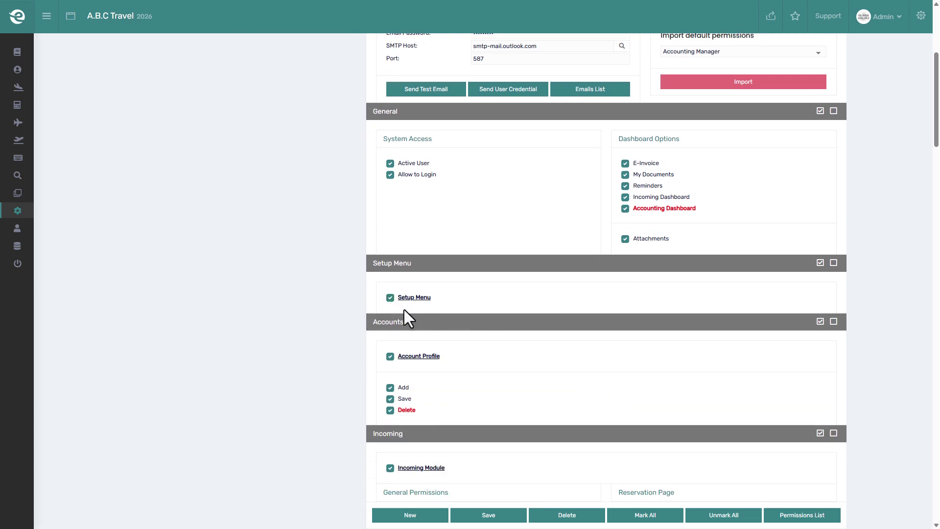
click(474, 515)
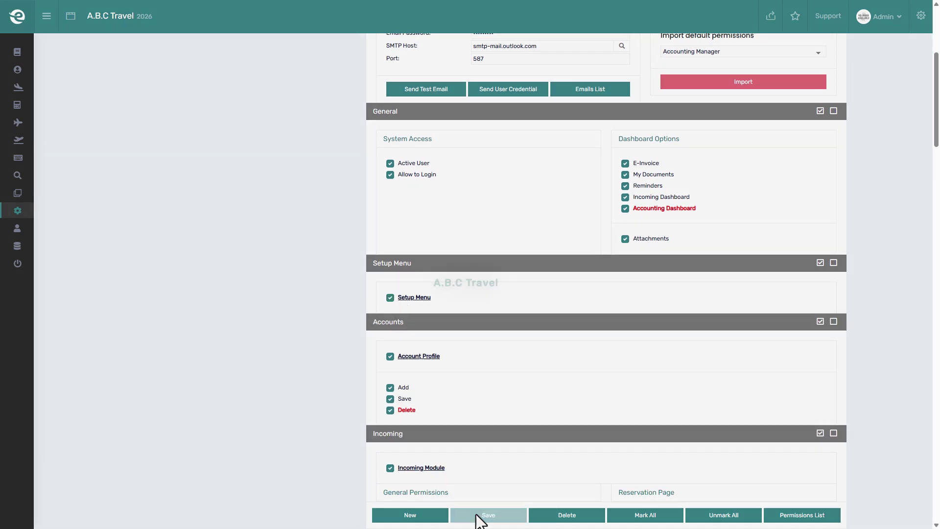
click(439, 300)
click(440, 300)
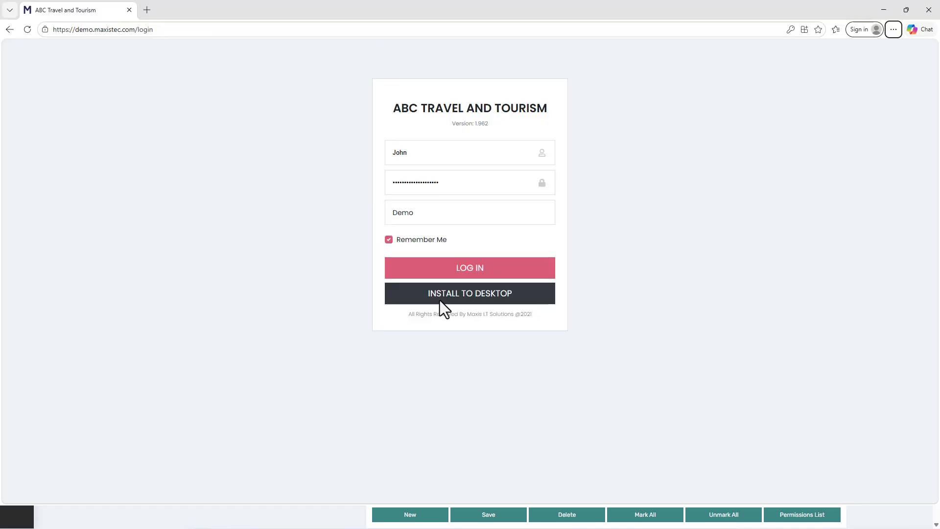
Log in as the new user and confirm Setup Menu now appears in the sidebar.
click(443, 268)
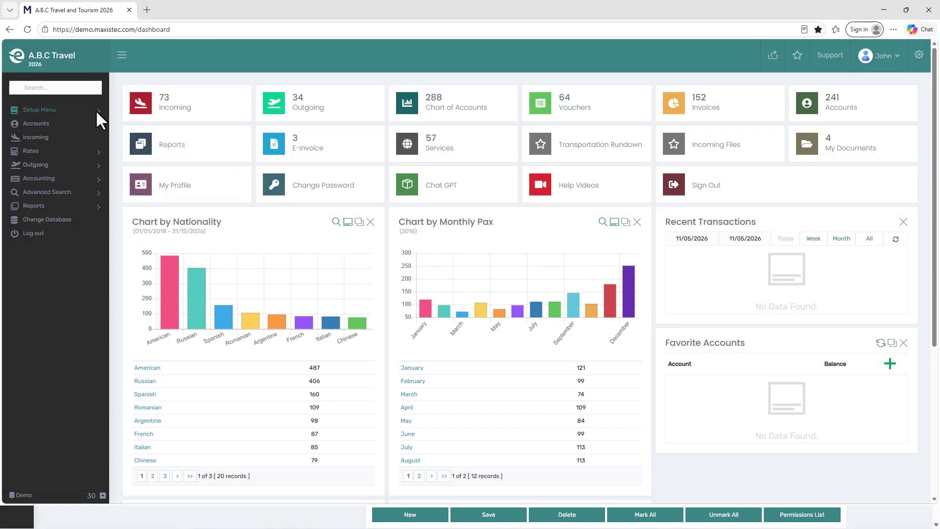
click(96, 112)
click(96, 111)
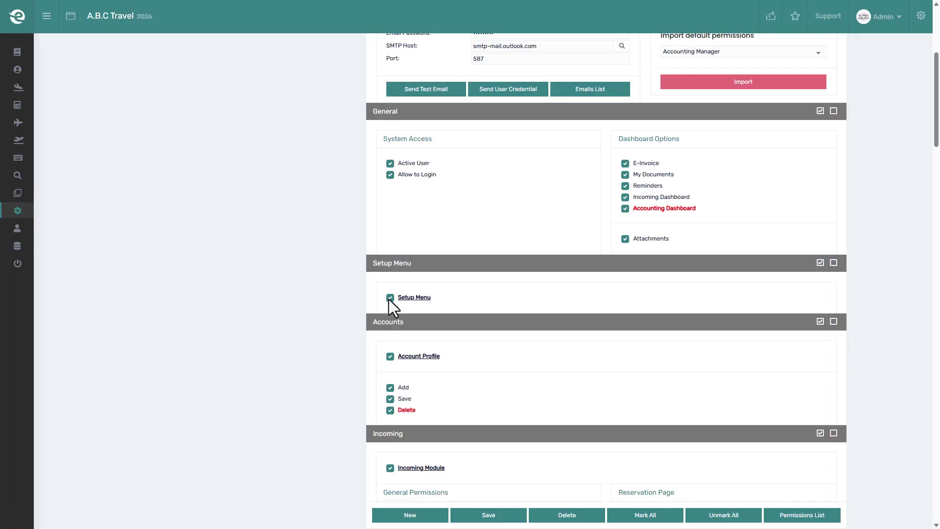
Save the permissions, log out and back in, then grant Setup Menu and save.
click(487, 514)
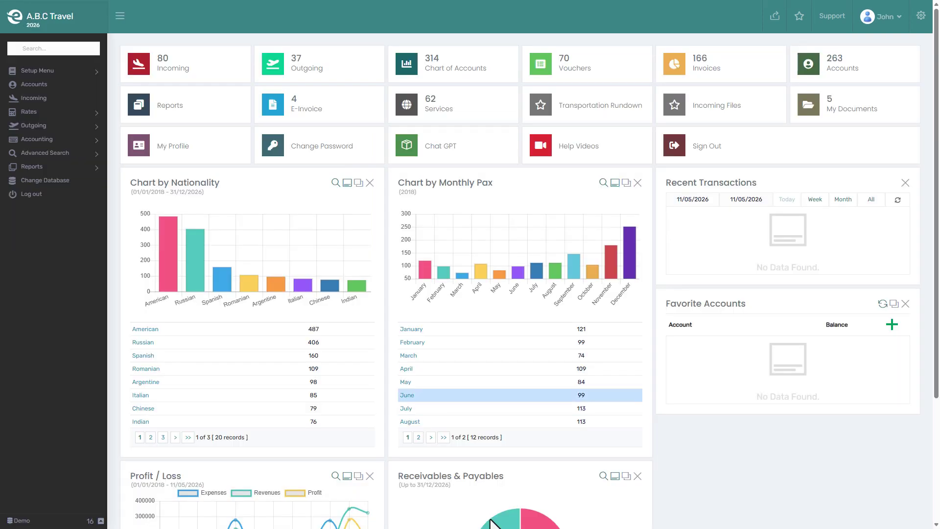
click(879, 20)
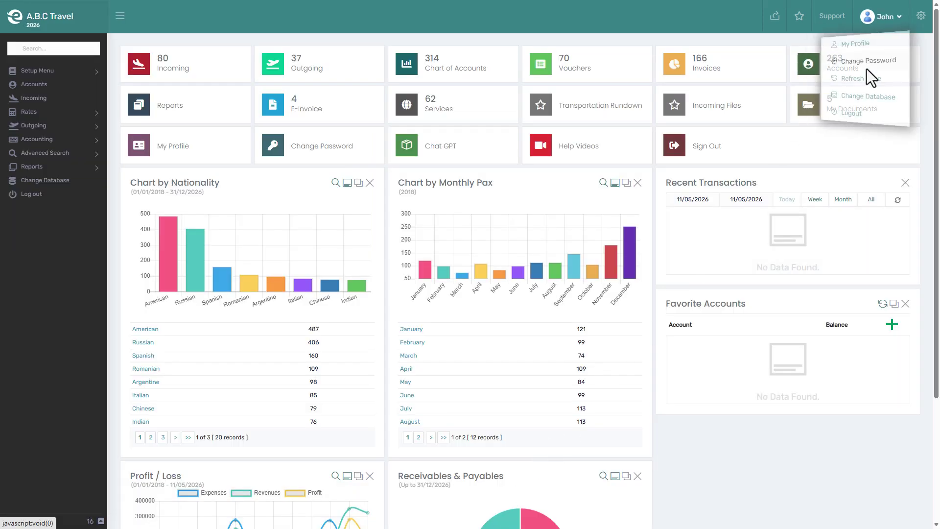
click(854, 117)
click(512, 225)
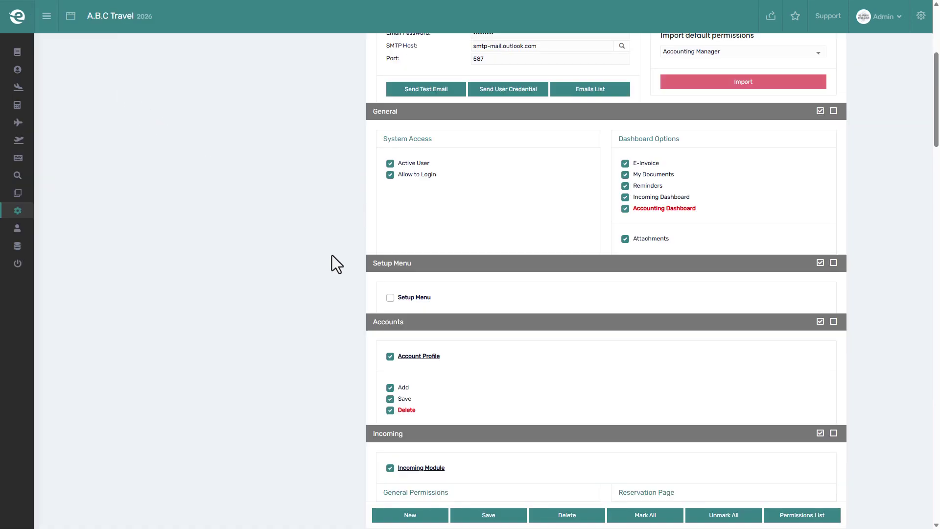
click(389, 299)
click(489, 514)
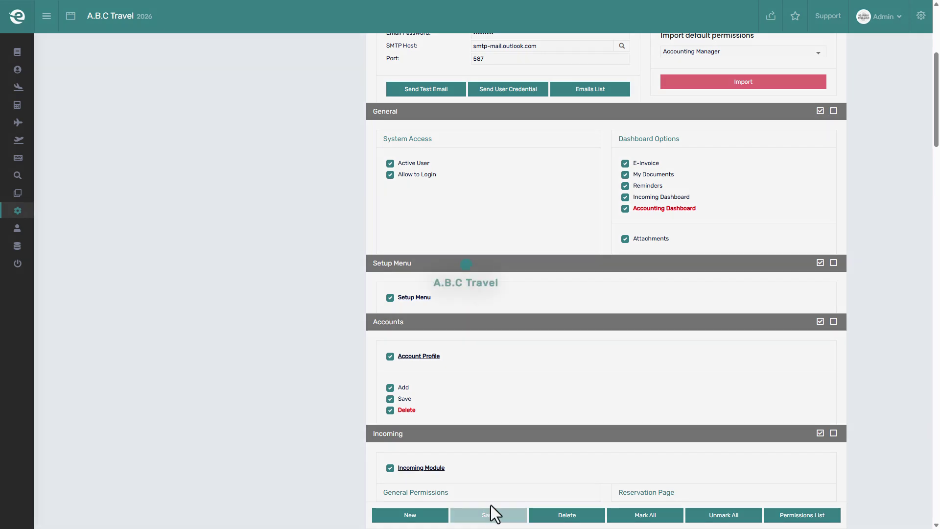
Remove Account Profile, save, re-login to check the user's sidebar, then re-tick Account Profile.
scroll(507, 324, down, 3)
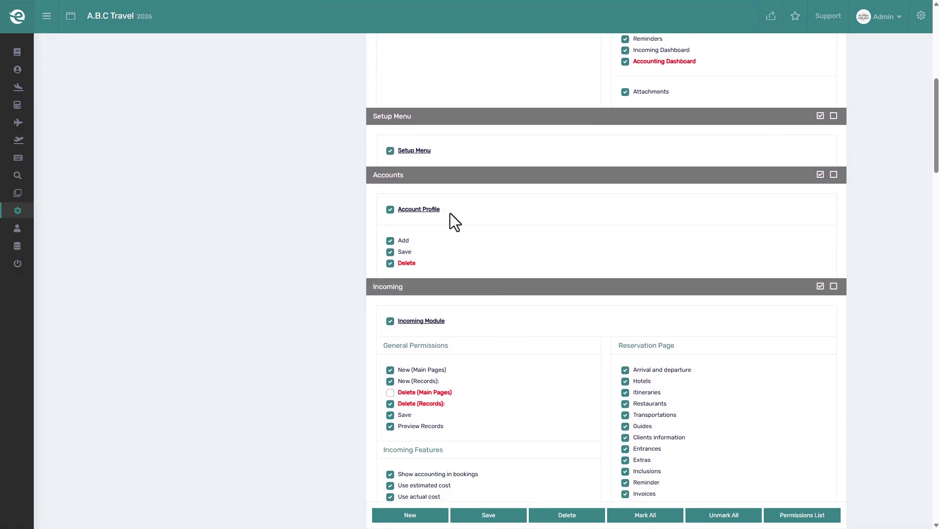
click(390, 209)
click(490, 515)
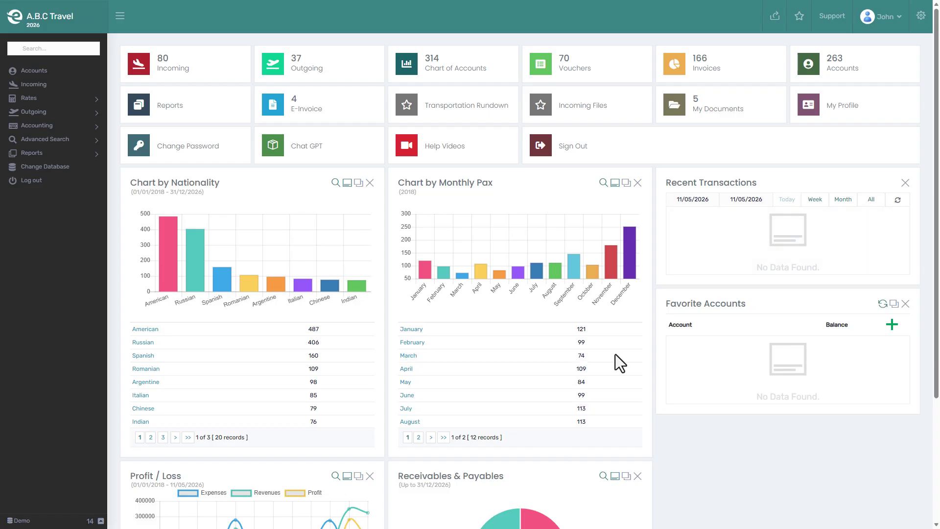
click(874, 9)
click(855, 115)
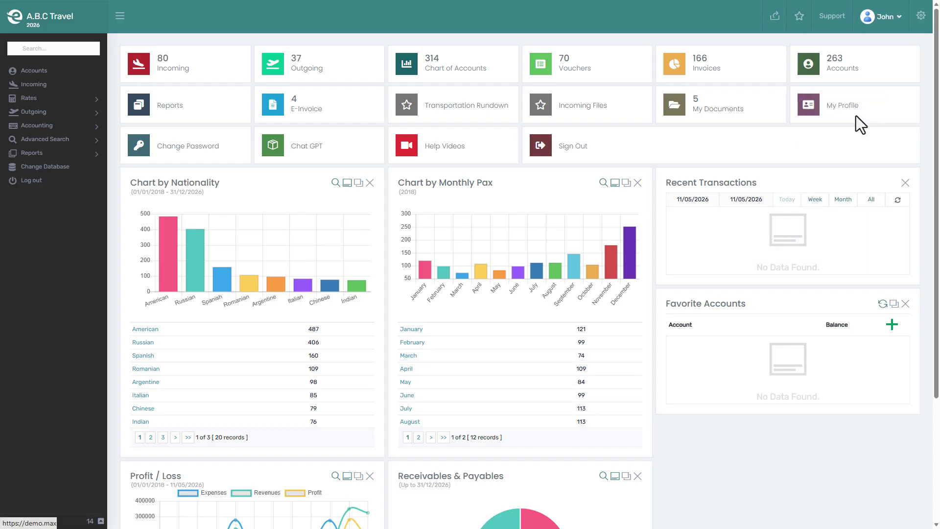
click(504, 231)
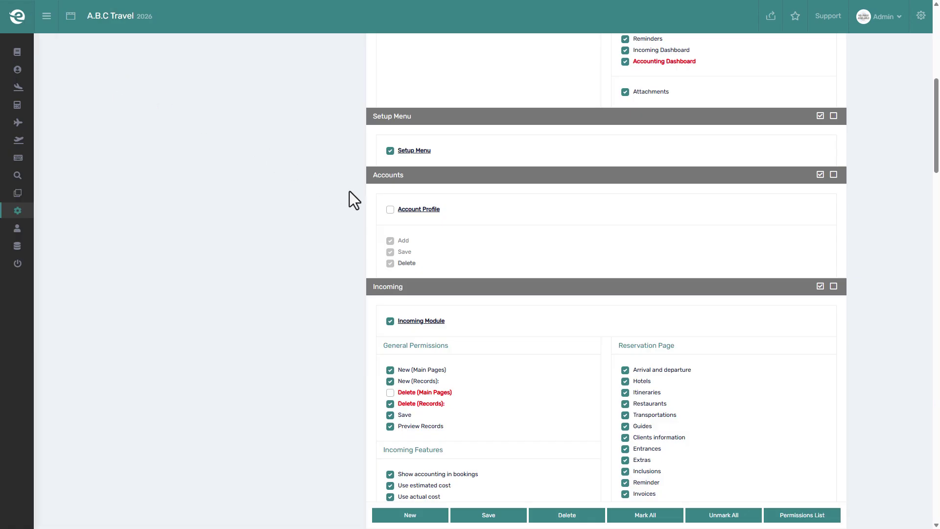
click(390, 210)
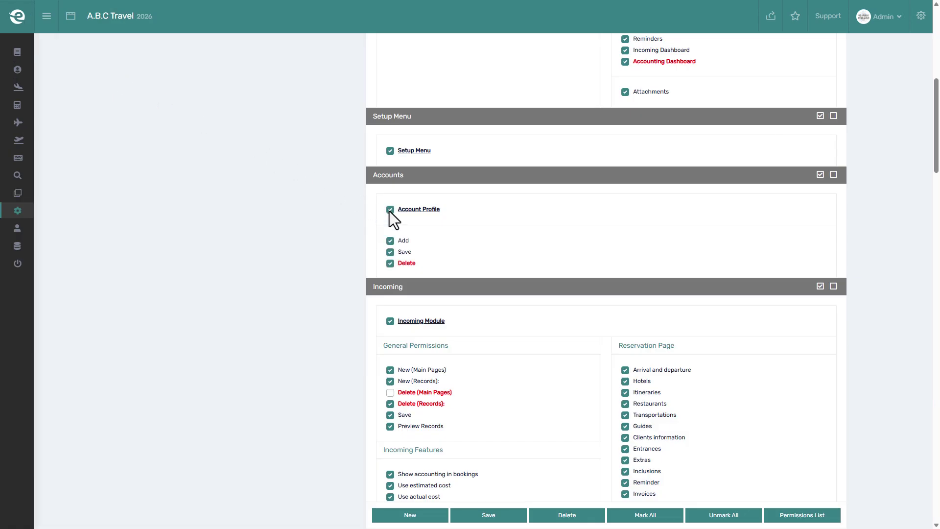
Save the restored Account Profile permission and scroll down to the Incoming permissions.
click(487, 516)
scroll(383, 265, down, 4)
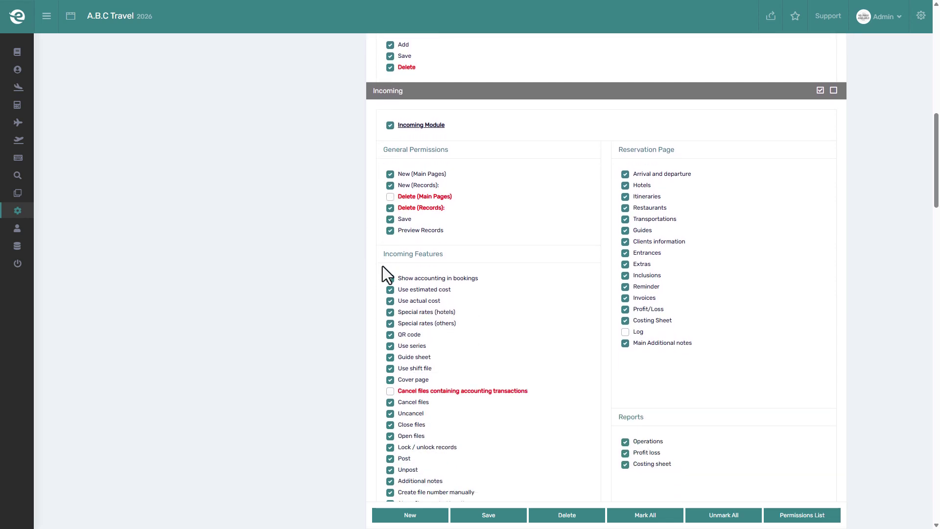
scroll(383, 267, down, 1)
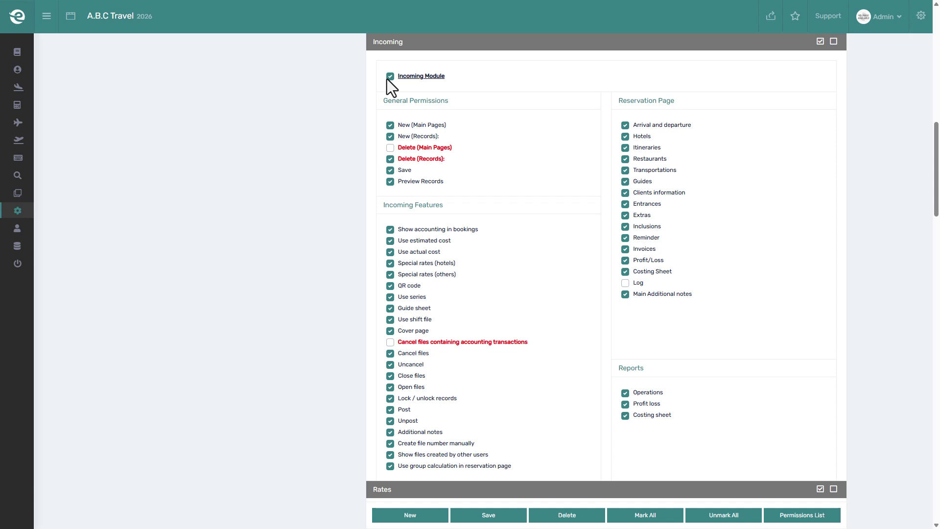
Toggle the Incoming Module off and on, then untick 'Cancel files containing accounting transactions'.
click(391, 77)
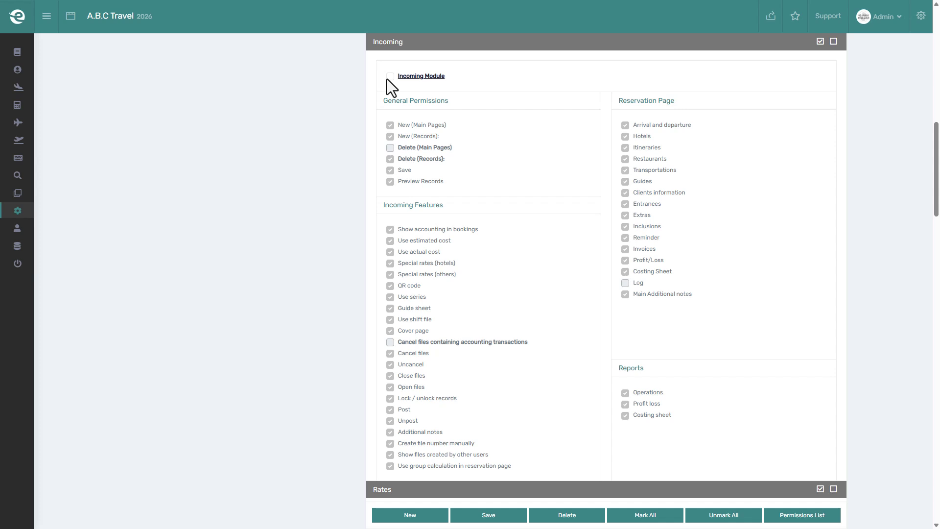
click(390, 76)
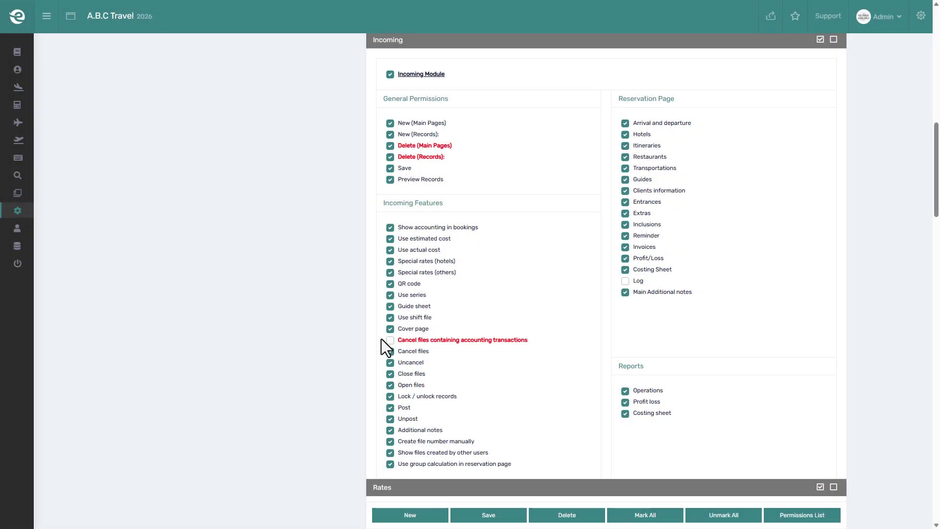
click(382, 340)
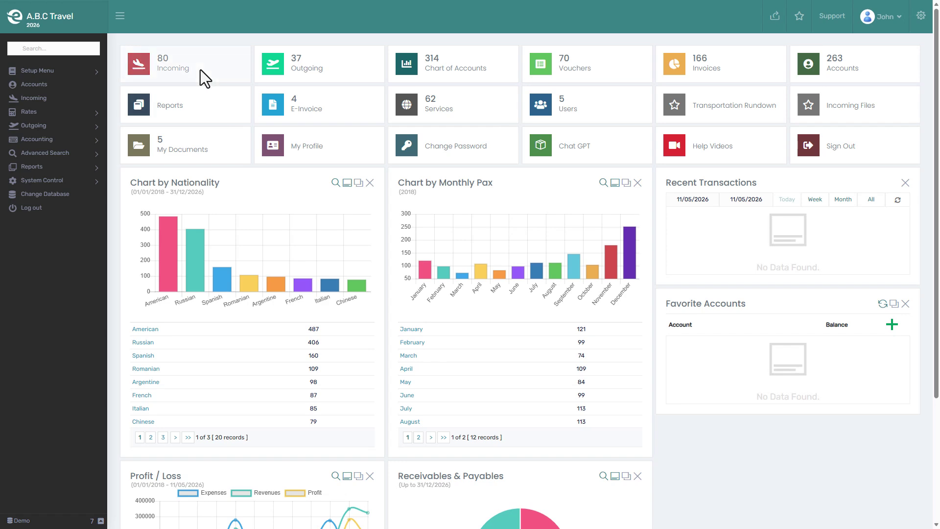
As the user, filter Incoming Files by 102, open Group 102, and attempt to cancel it.
click(200, 69)
click(143, 151)
text(102)
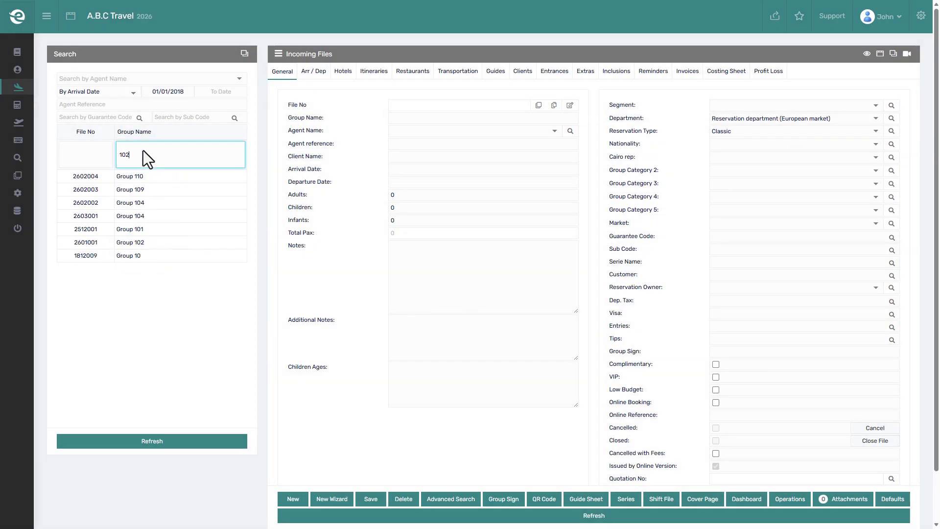
click(149, 172)
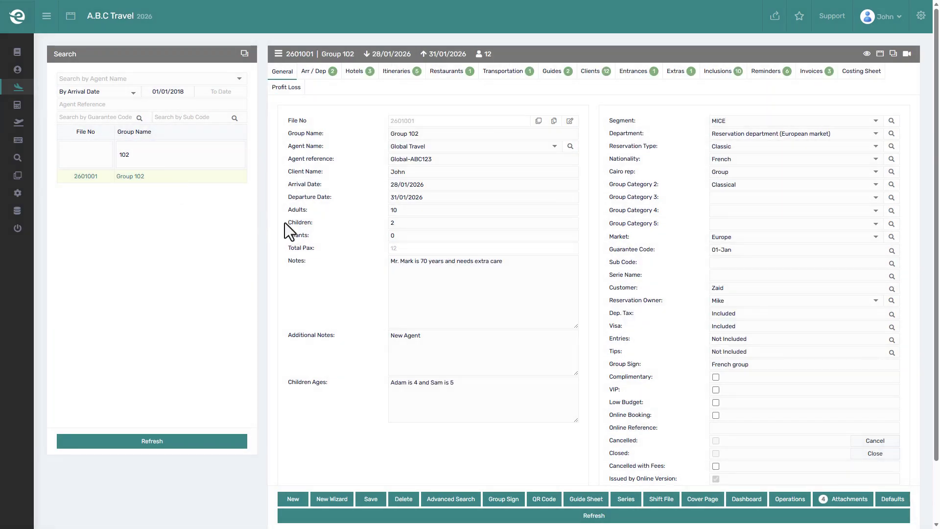
click(876, 441)
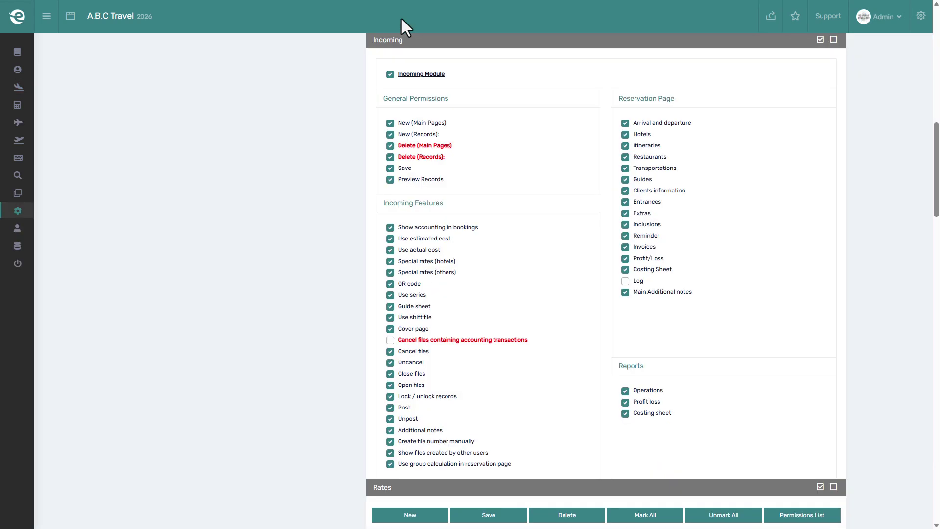
Allow cancelling files with accounting transactions, save the permission, and log out.
click(424, 338)
click(484, 518)
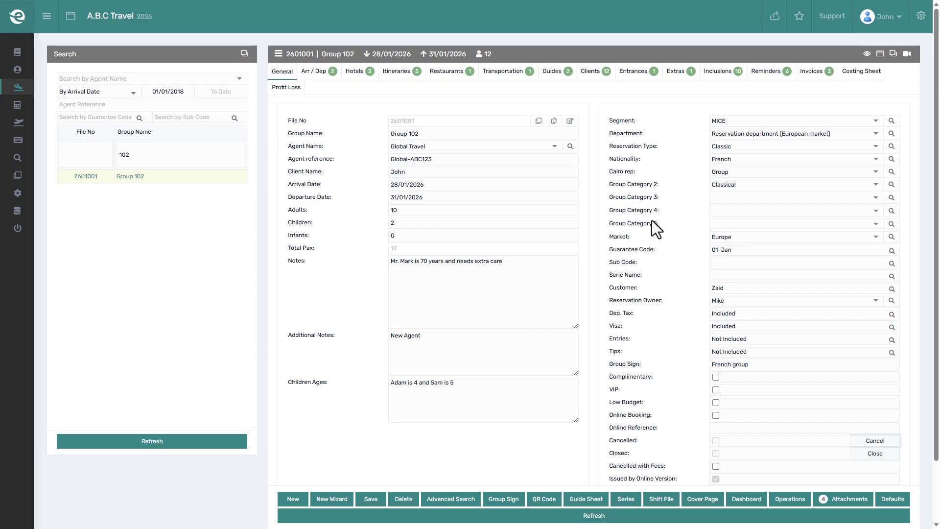
click(883, 16)
click(855, 112)
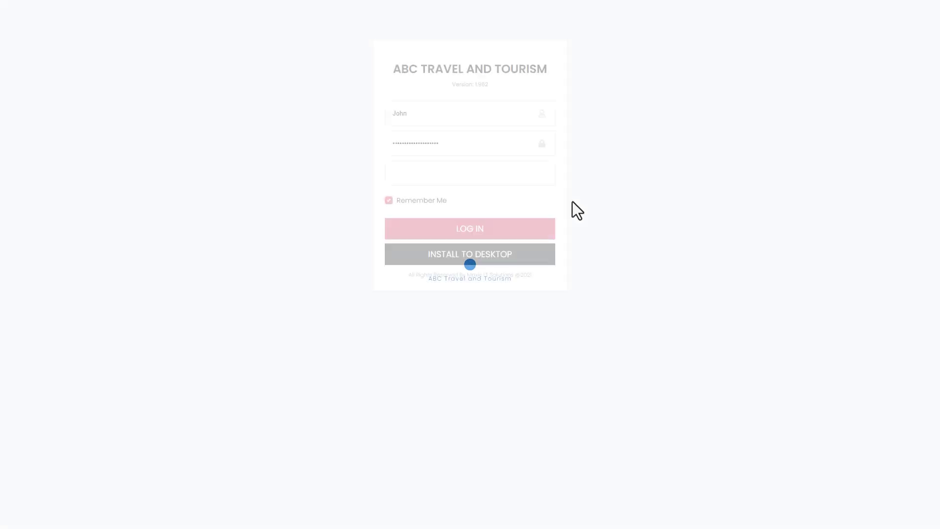
Log back in as the user and open file Group 102 from Incoming Files filtered by 102.
click(471, 229)
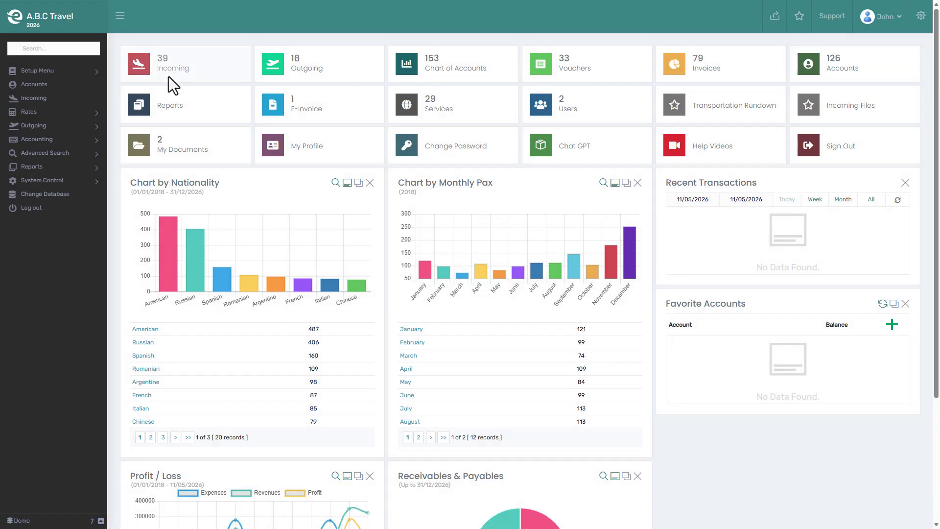
click(168, 77)
click(136, 155)
text(102)
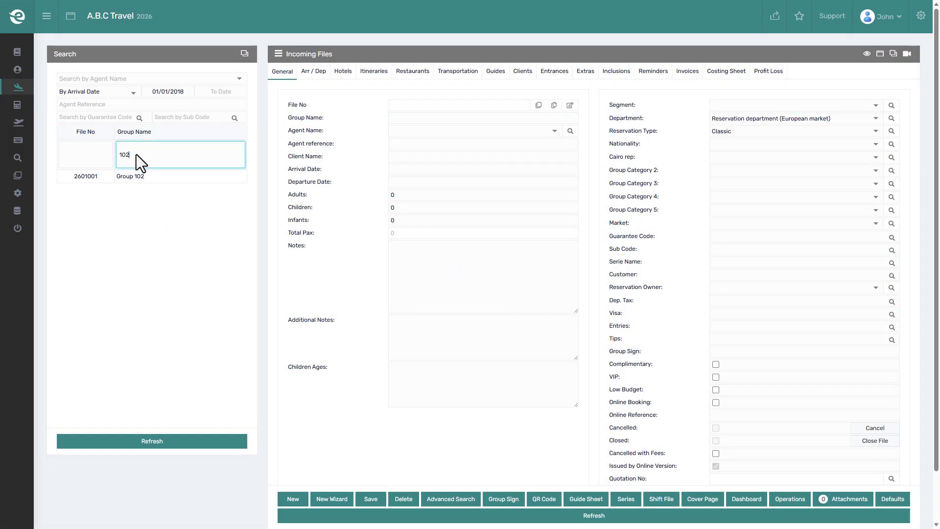
click(148, 175)
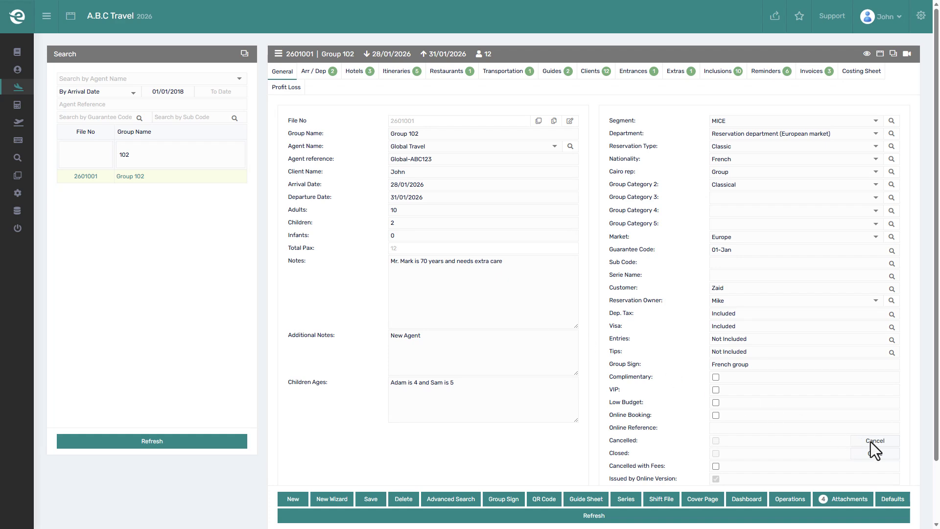
Cancel file Group 102, accepting both confirmations and the cancellation reason dialog.
click(871, 441)
click(531, 66)
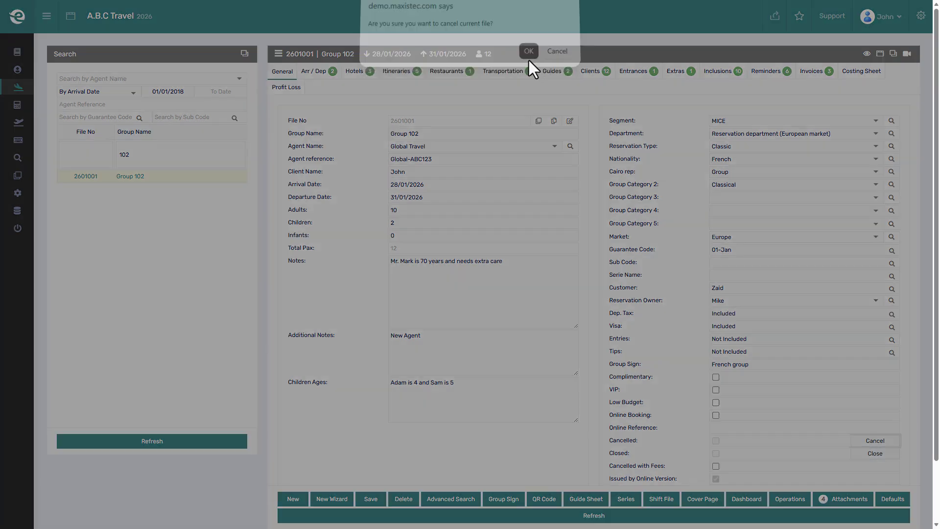
click(528, 59)
click(594, 146)
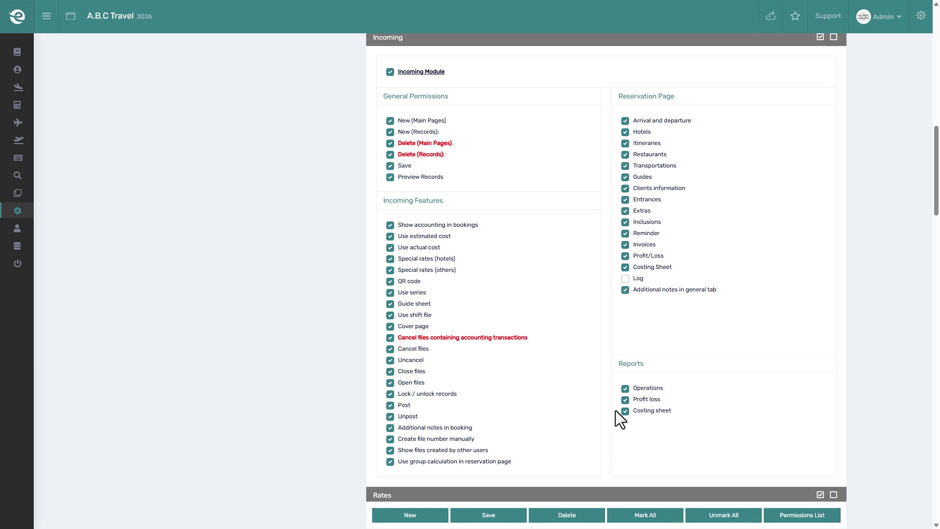
scroll(615, 410, down, 6)
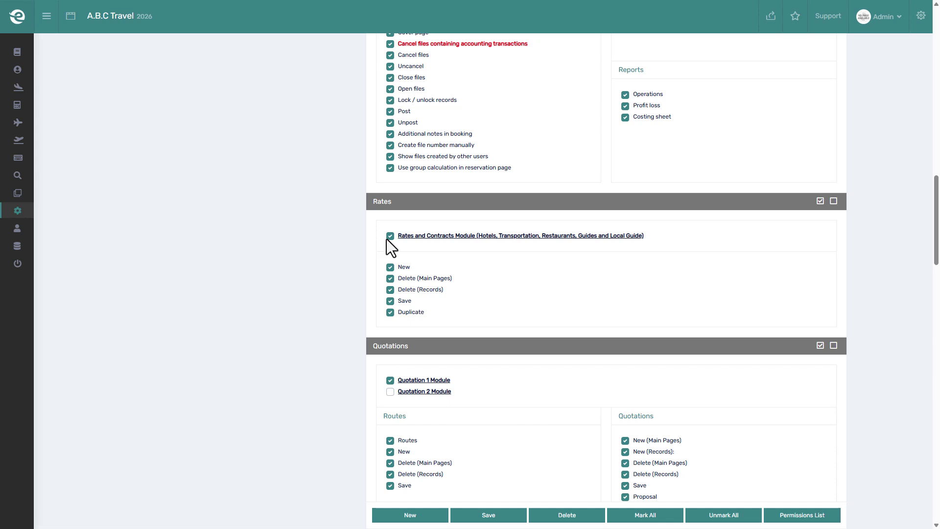
click(389, 239)
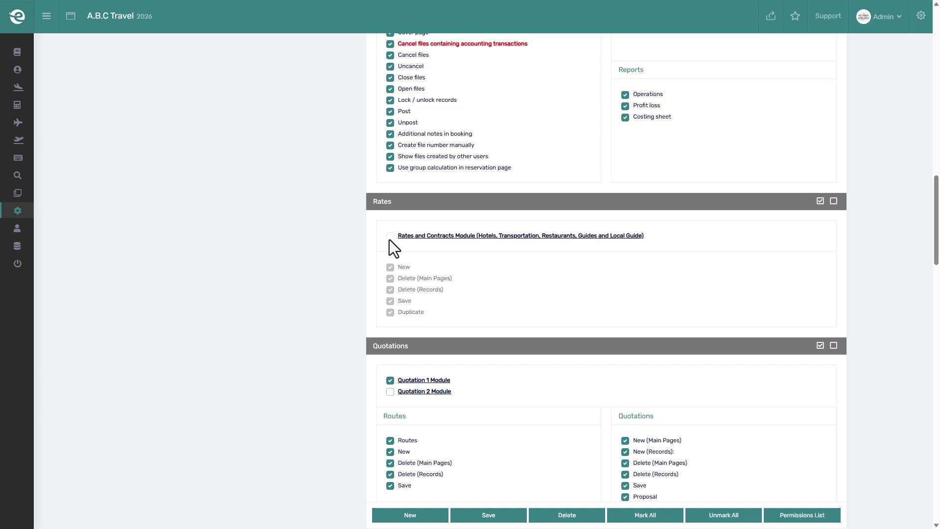
click(389, 237)
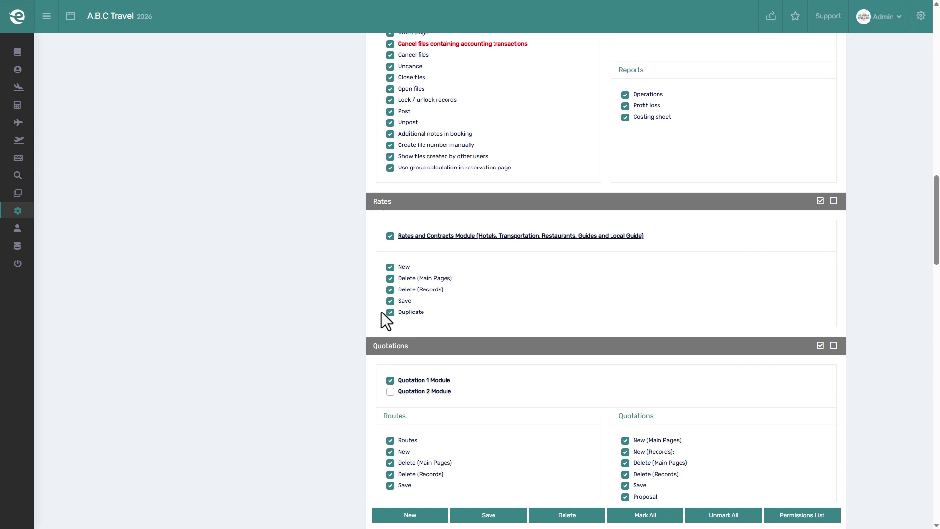
scroll(382, 314, down, 2)
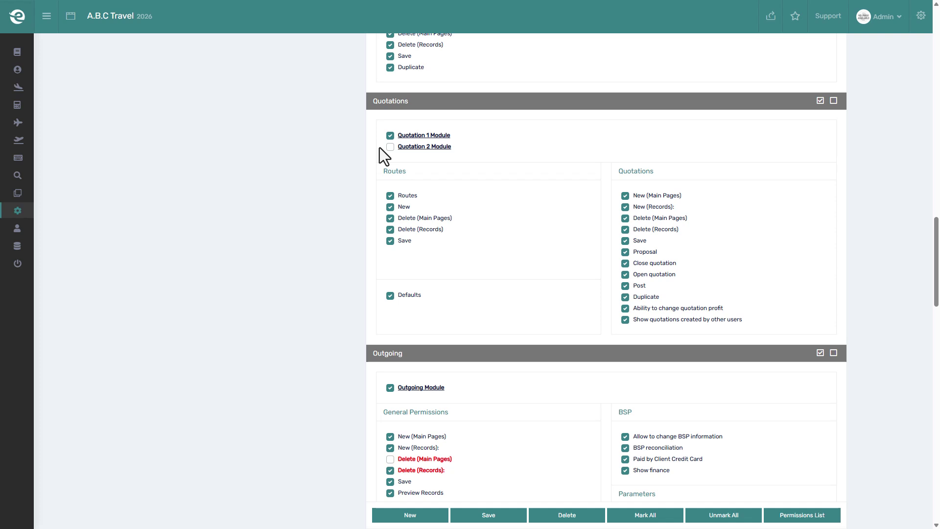
Toggle the Quotation 1 Module off and back on and enable the Quotation 2 Module.
click(387, 136)
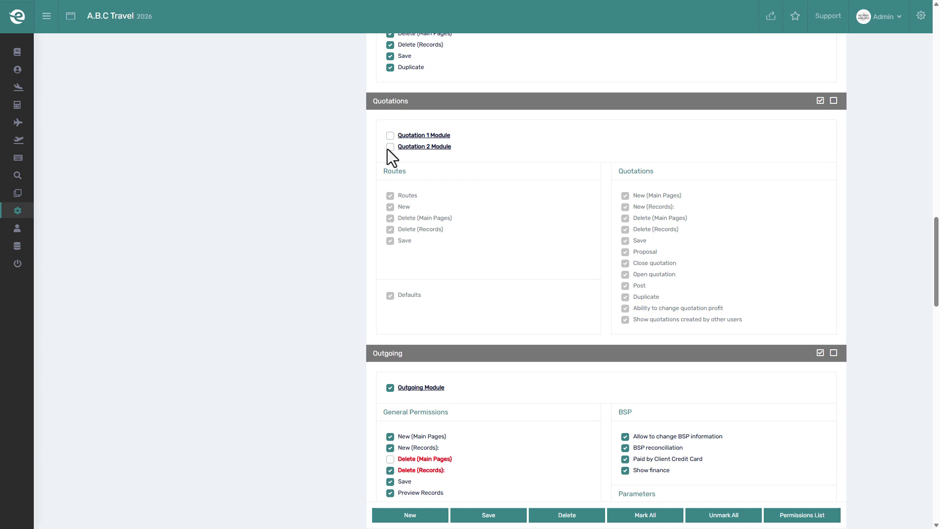
click(387, 146)
click(388, 137)
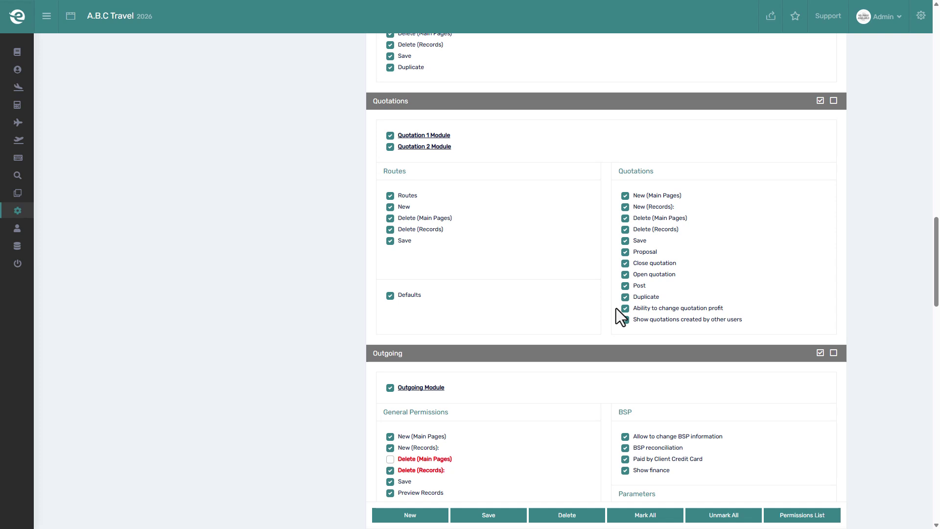
scroll(616, 307, up, 1)
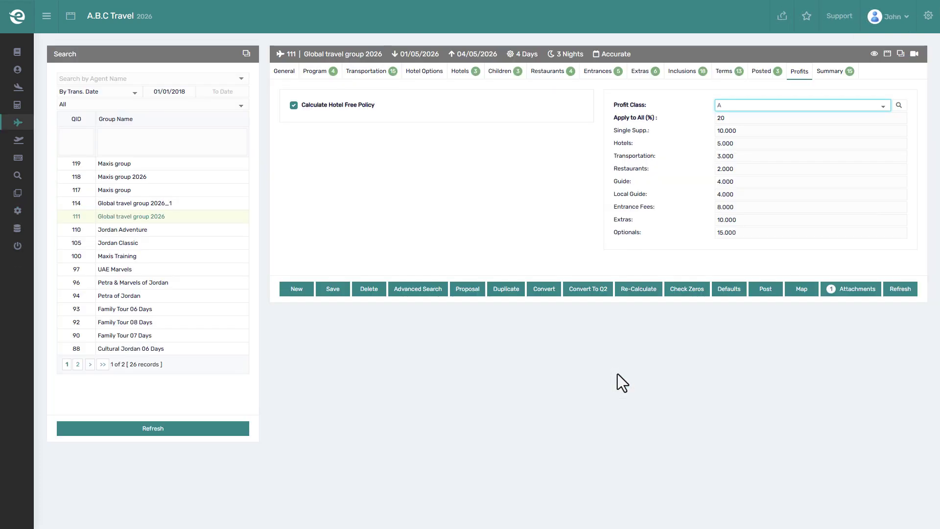
Switch quotation 111 to Profit Class B and apply 10% to all profit categories.
click(799, 109)
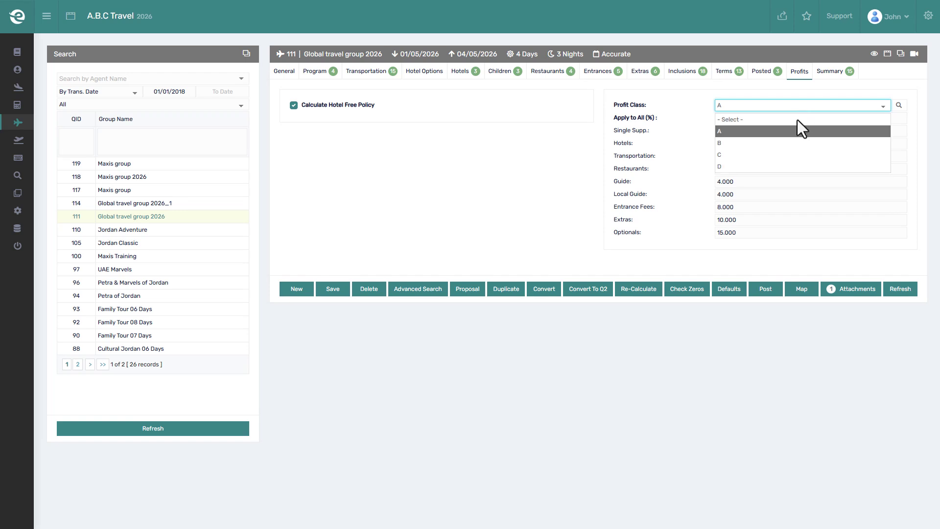
click(791, 142)
click(785, 119)
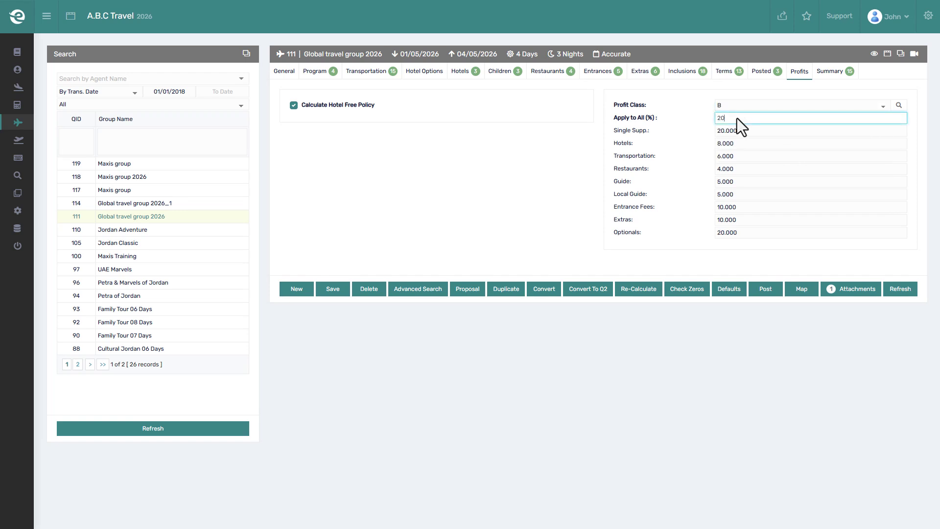
text(10)
click(528, 56)
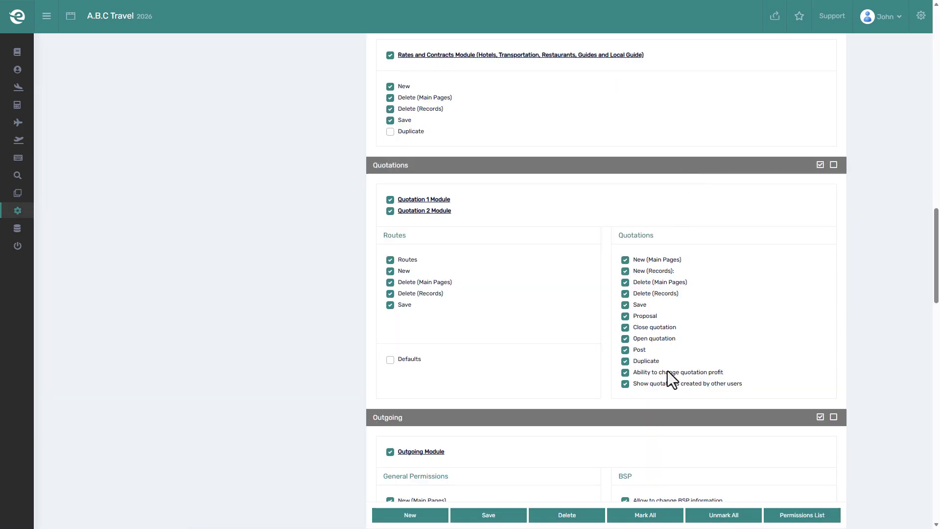
Untick 'Ability to change quotation profit', save, and confirm the Profits fields are read-only.
click(667, 372)
click(467, 514)
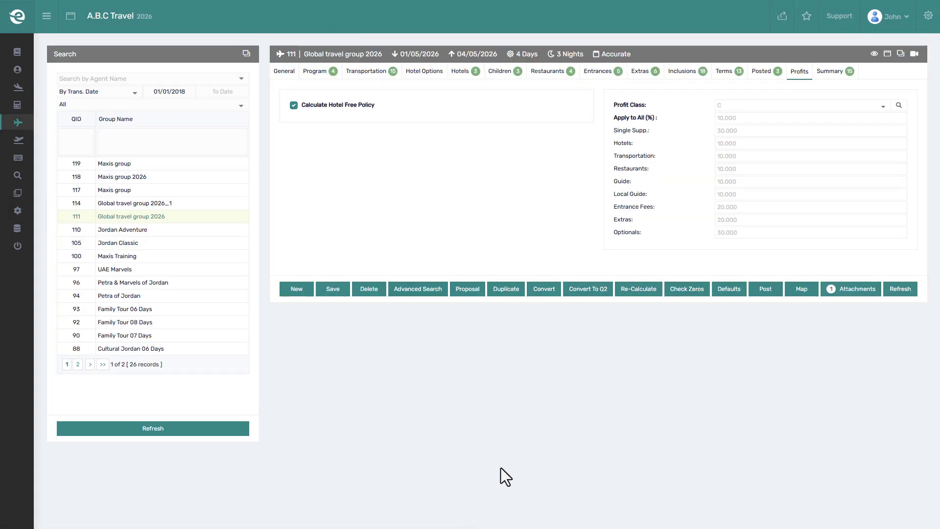
click(786, 119)
click(771, 131)
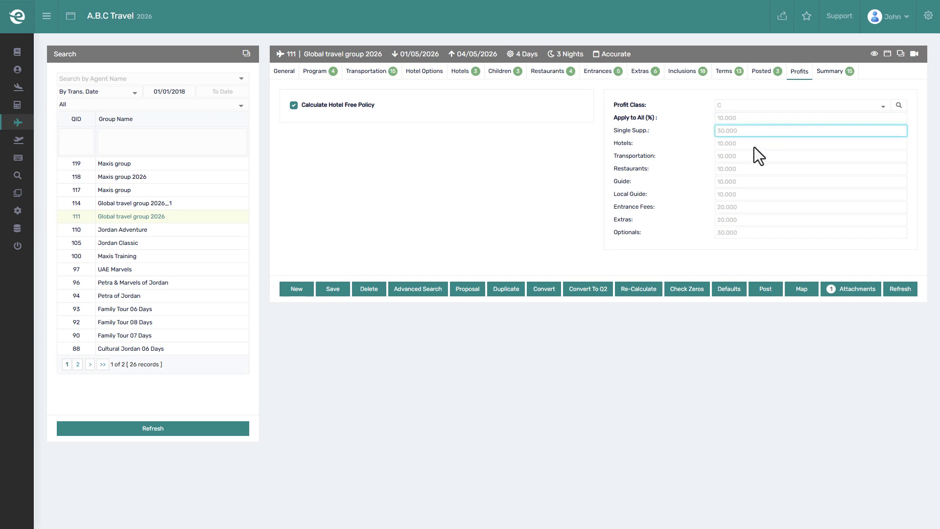
click(754, 147)
click(742, 158)
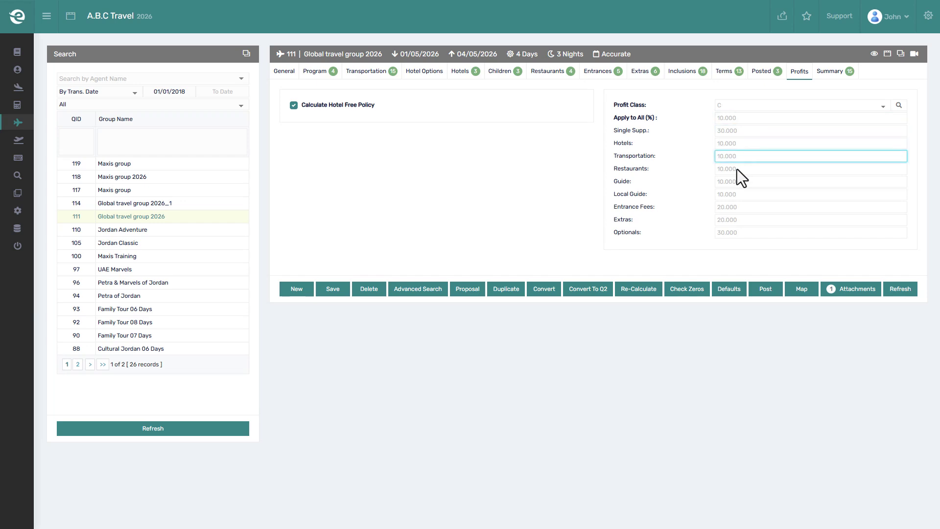
click(736, 169)
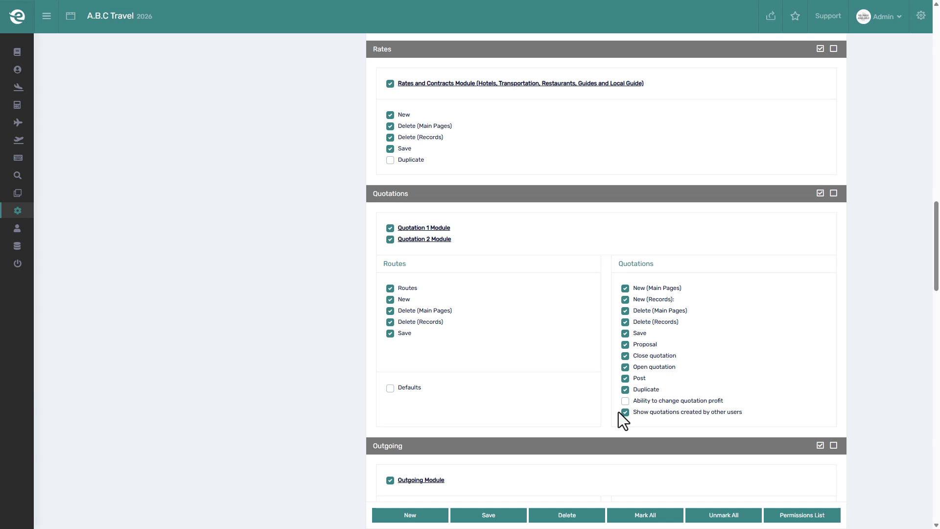
Re-tick 'Ability to change quotation profit', tick Routes 'Defaults', and save the permissions.
click(625, 401)
click(390, 388)
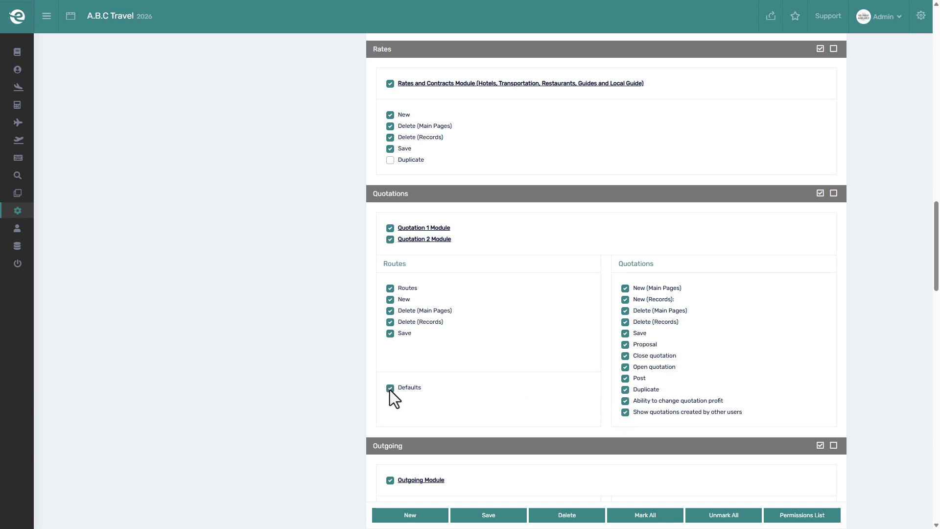
click(482, 516)
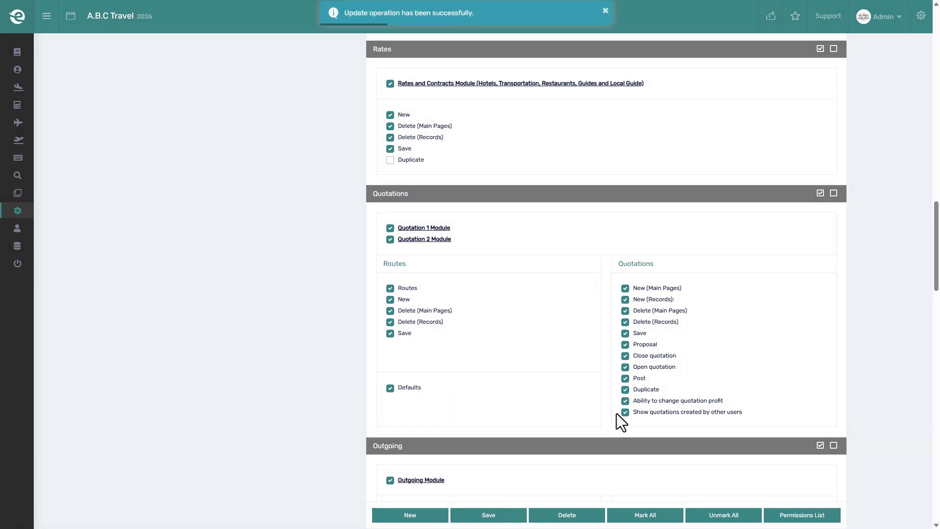